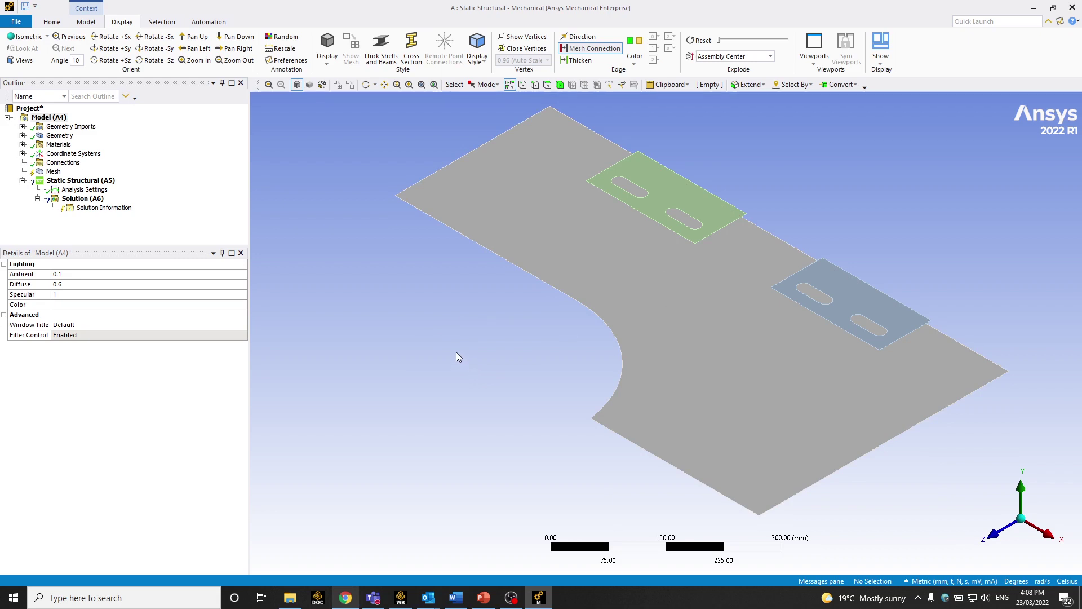
- Set Mesh Based Connection to Yes under the Mesh's Batch Connections details
click(53, 172)
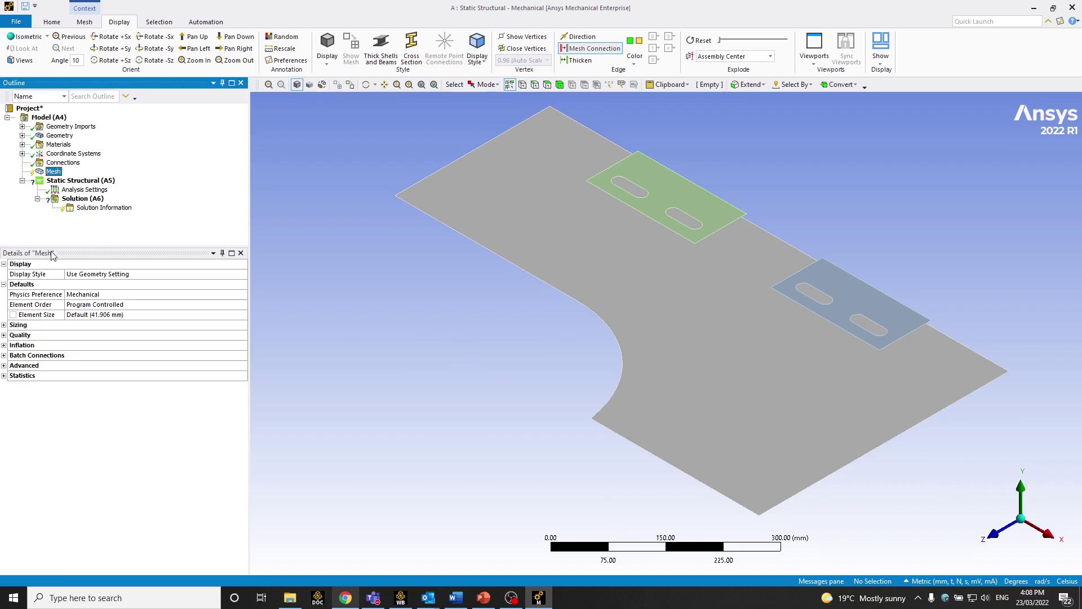
click(4, 355)
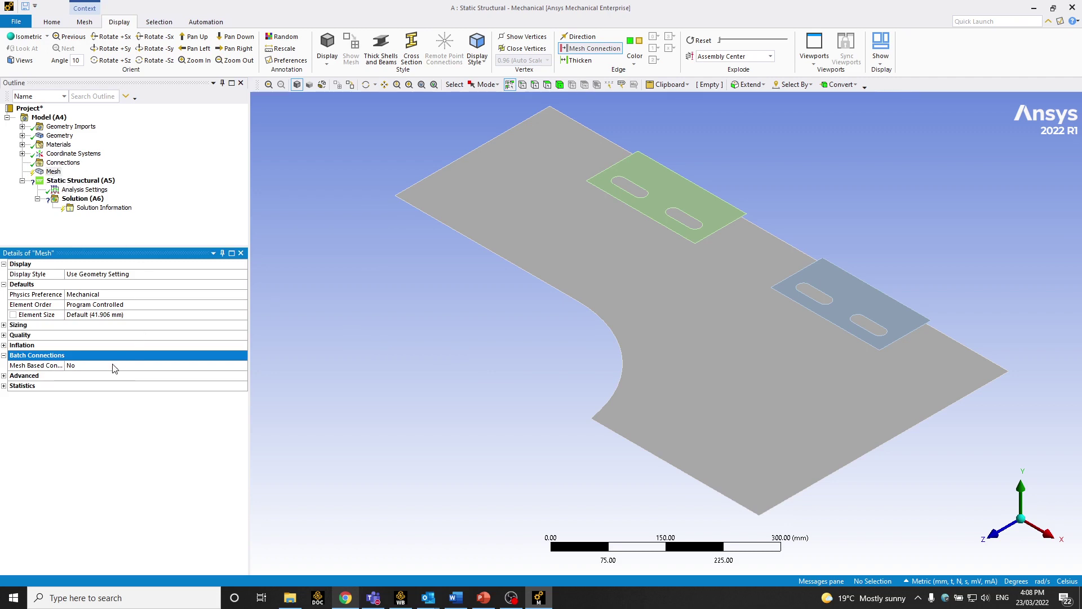
double_click(92, 369)
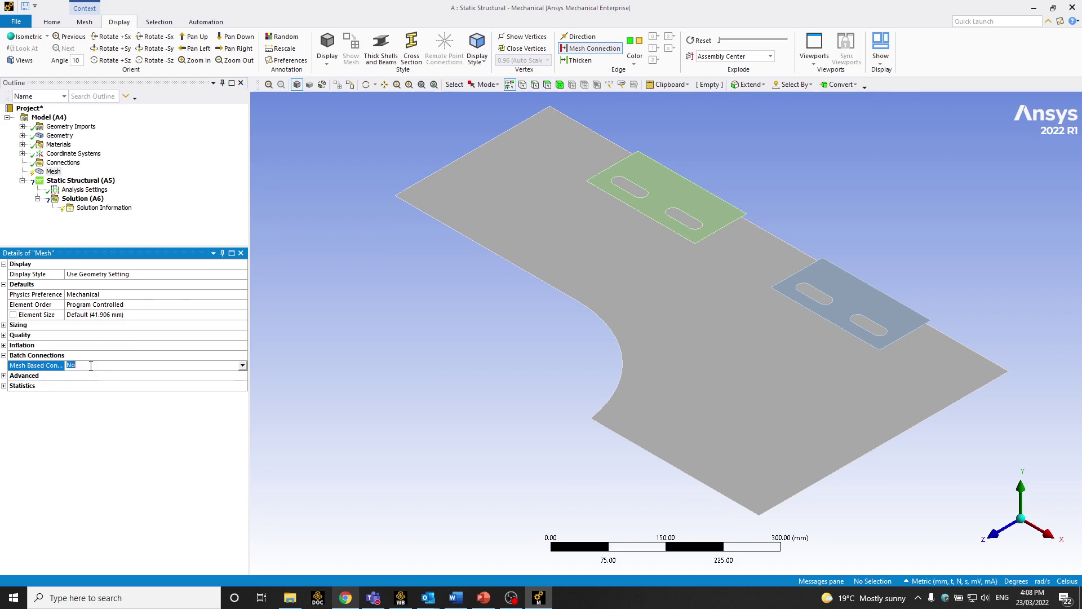
- Insert a Continuous Seam weld under Mesh and view the green plate edge-on
right_click(54, 171)
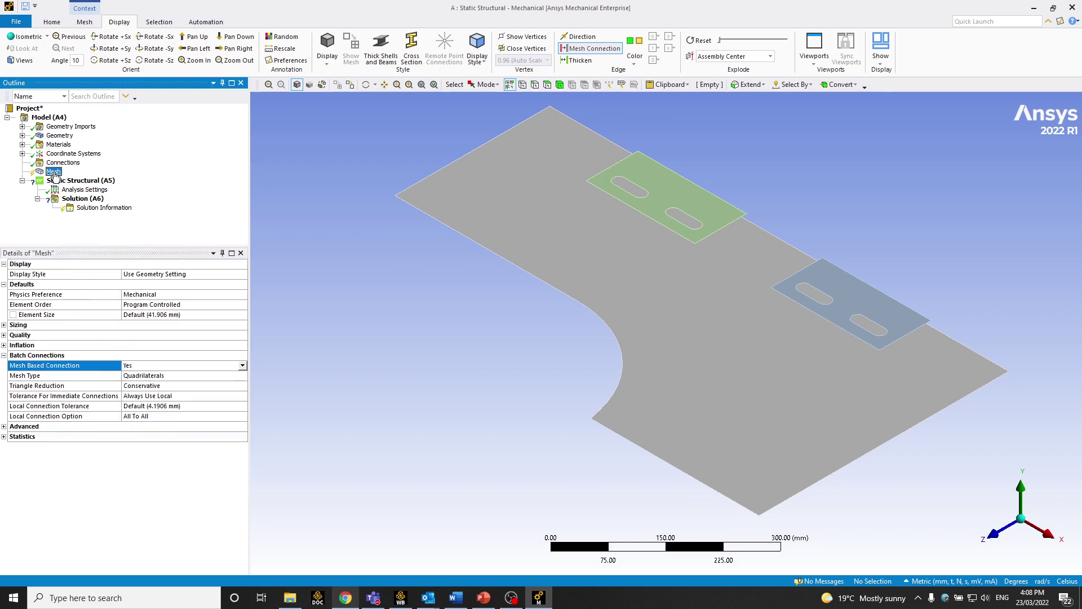
mouse_move(85, 178)
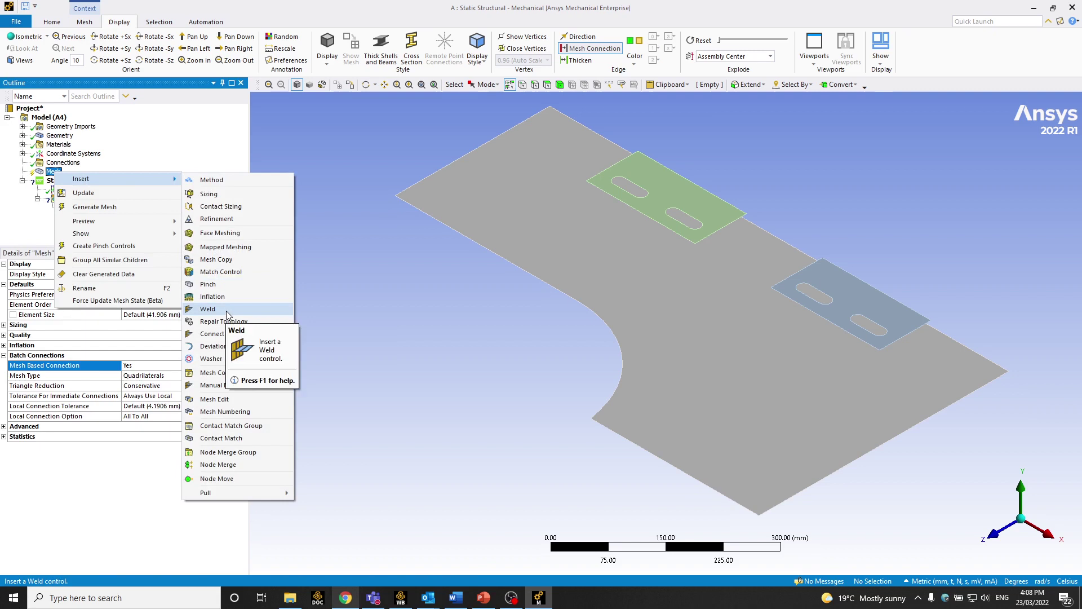
key(Escape)
key(Escape)
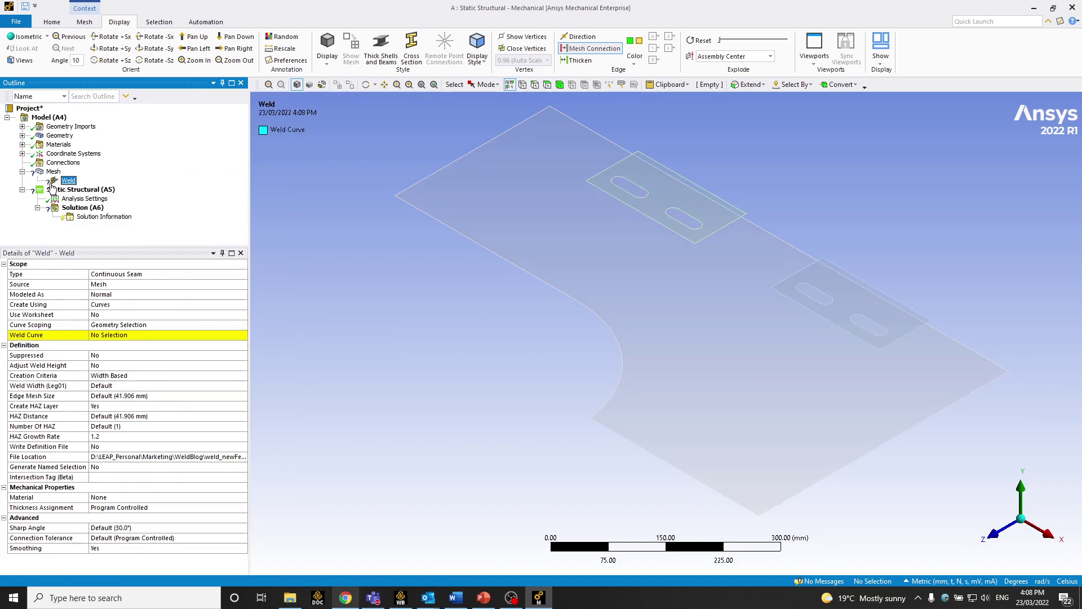
drag(738, 152, 674, 239)
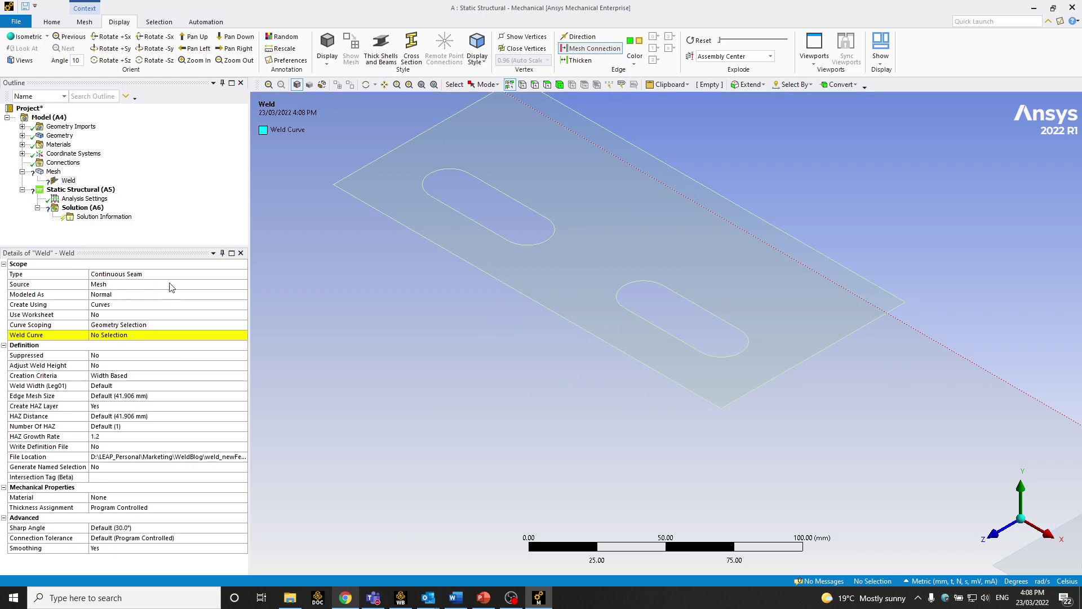
mouse_move(547, 329)
middle_down()
mouse_move(632, 384)
mouse_move(625, 328)
mouse_move(623, 363)
mouse_move(689, 377)
mouse_move(684, 333)
mouse_move(705, 362)
mouse_move(613, 319)
mouse_move(723, 360)
mouse_move(673, 383)
mouse_move(679, 411)
mouse_move(646, 250)
middle_up()
click(47, 128)
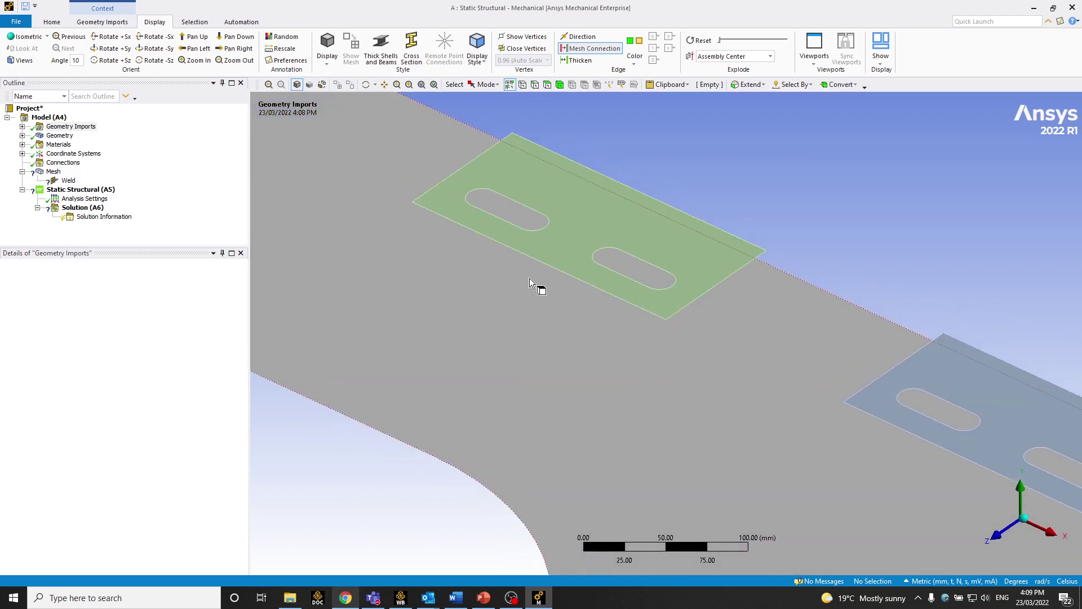
click(68, 180)
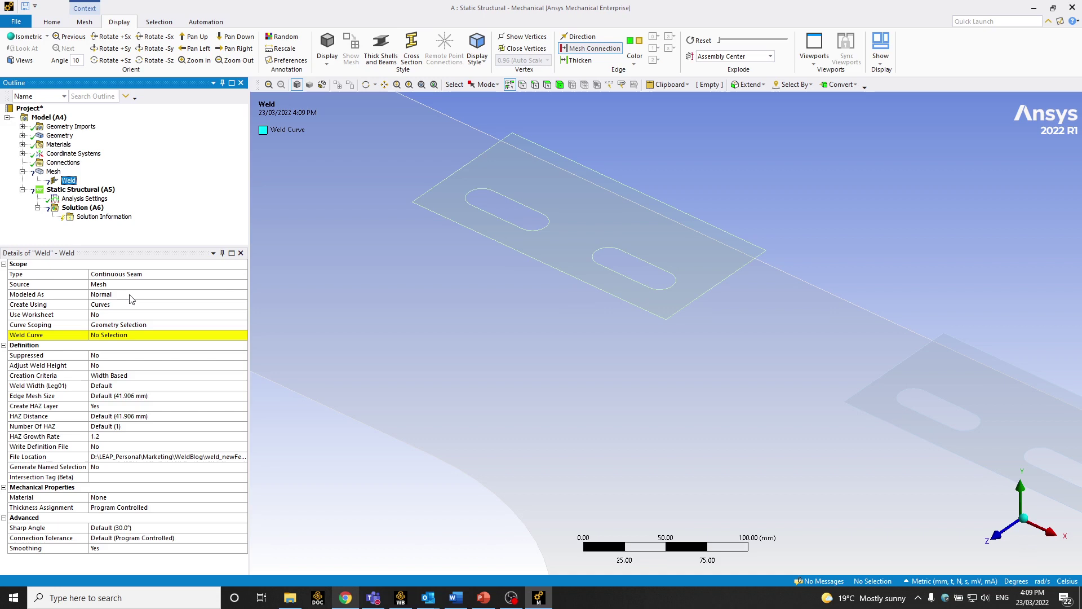
click(222, 299)
click(242, 295)
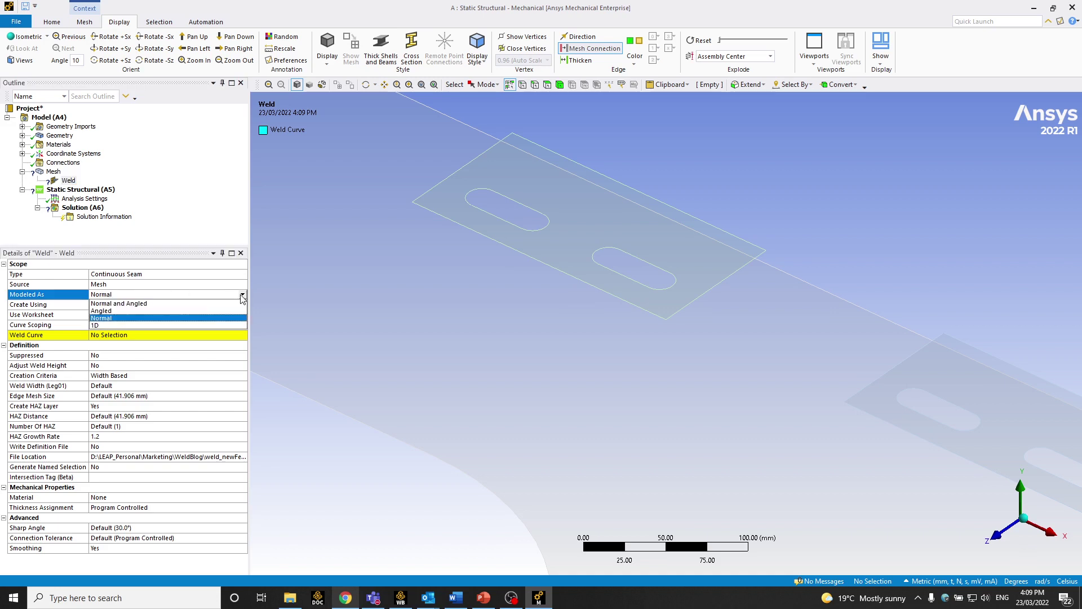
click(226, 318)
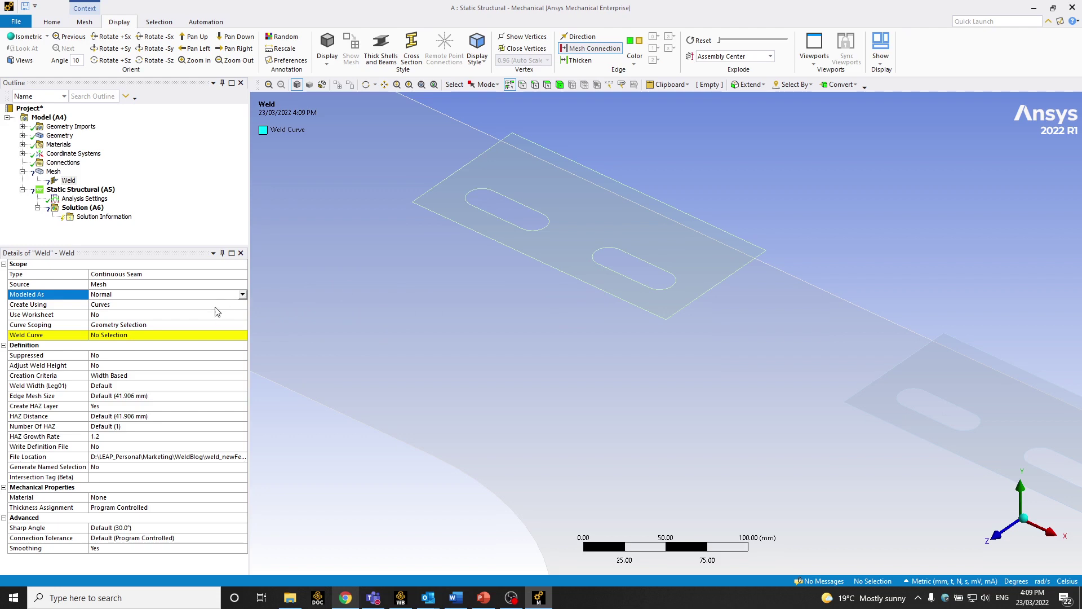
- Set the weld to Create Using Edges and scope it to the plate's 200 mm lower edge
click(242, 304)
click(243, 304)
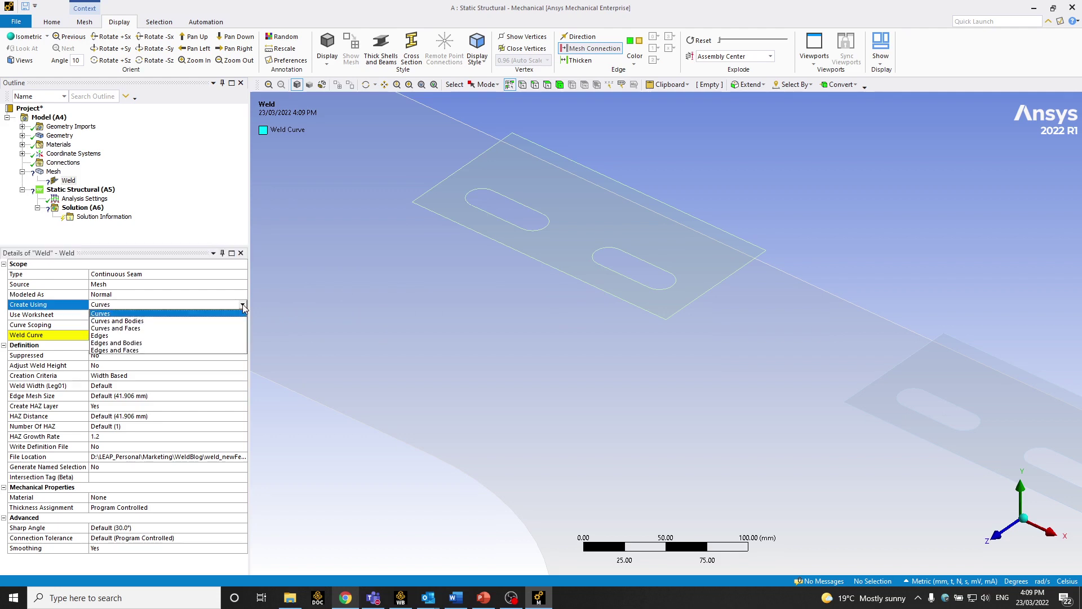
click(169, 335)
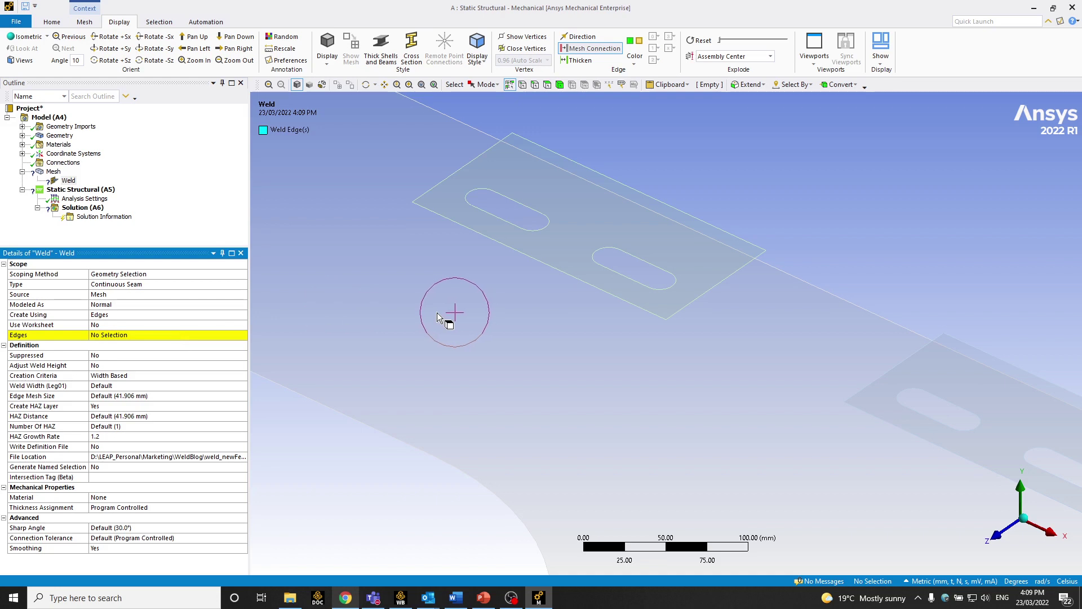
click(535, 258)
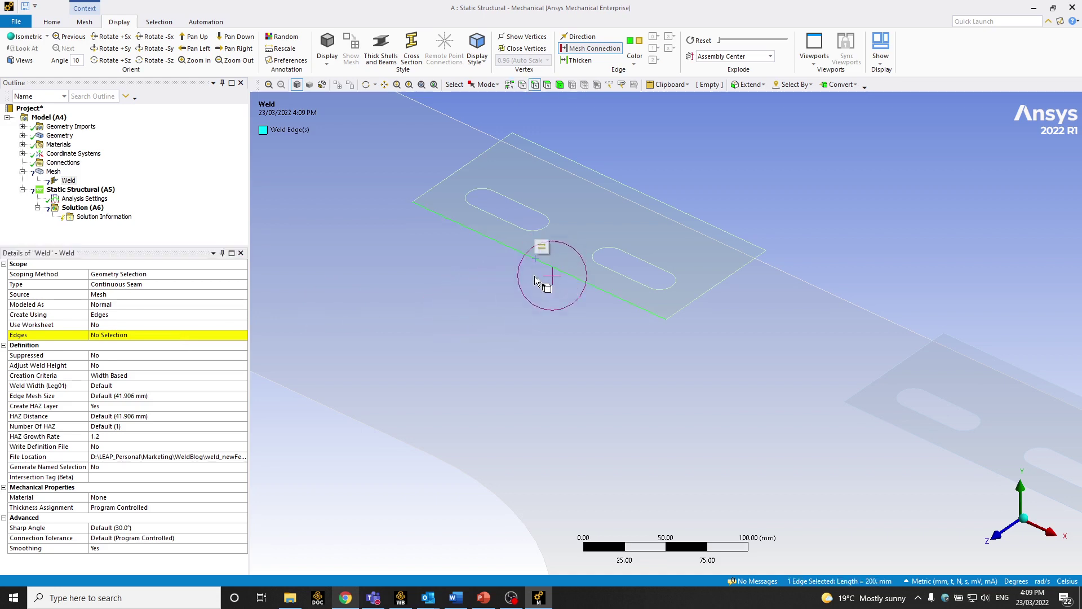
click(121, 335)
click(121, 334)
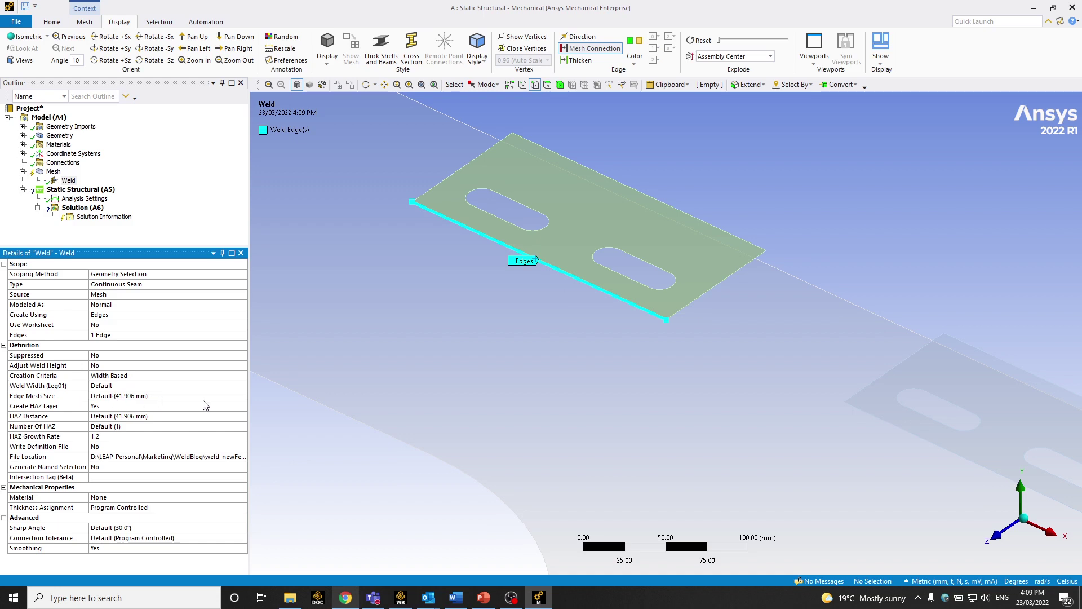
click(270, 416)
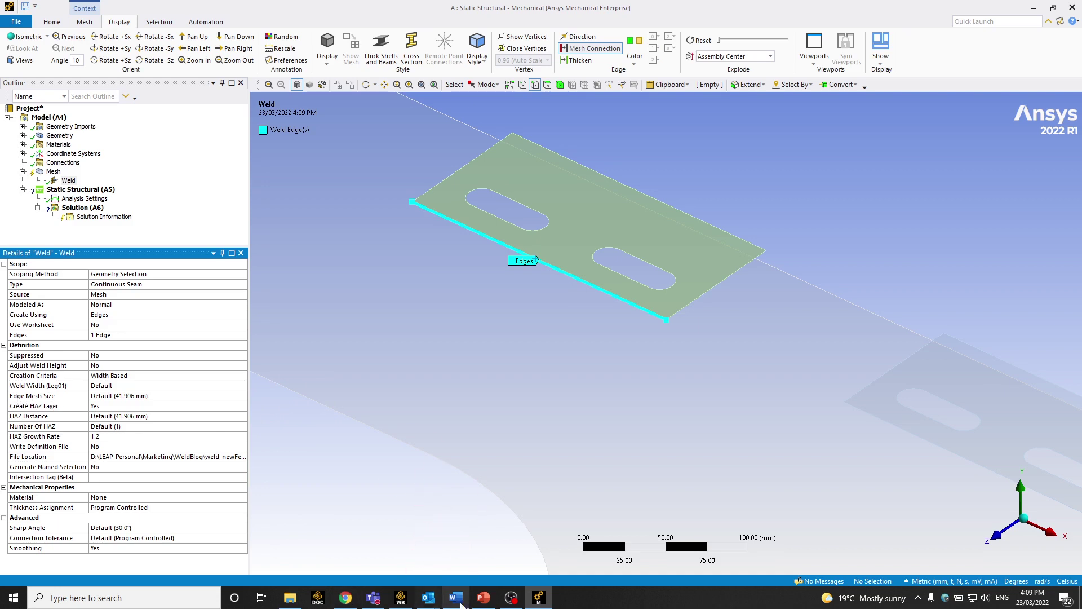
click(484, 599)
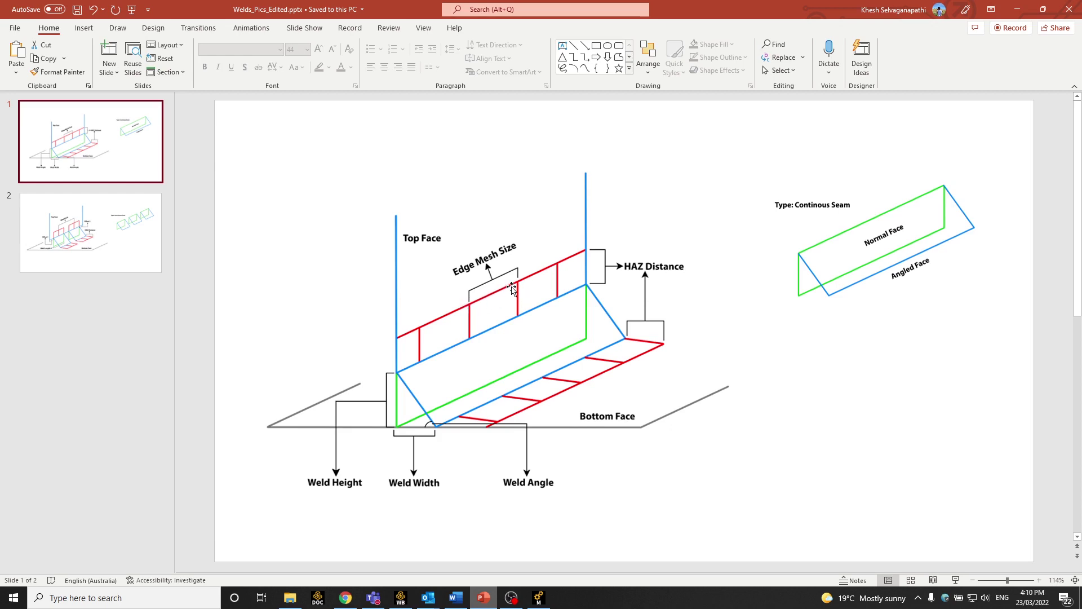
click(1018, 10)
click(287, 341)
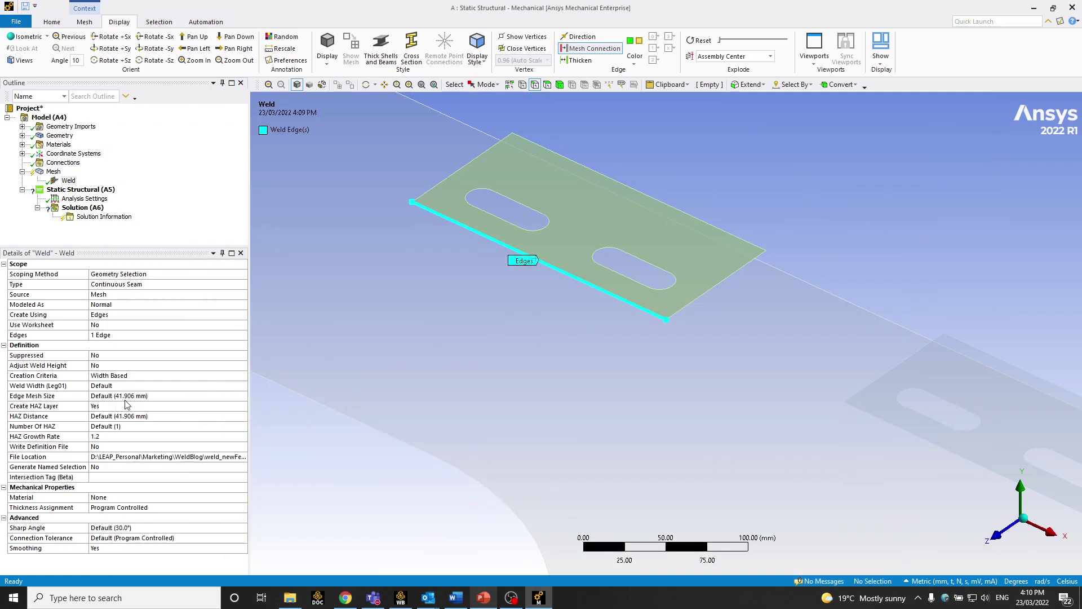
- Set the weld's Edge Mesh Size to 5 mm and bring up the weld diagram slide
click(141, 396)
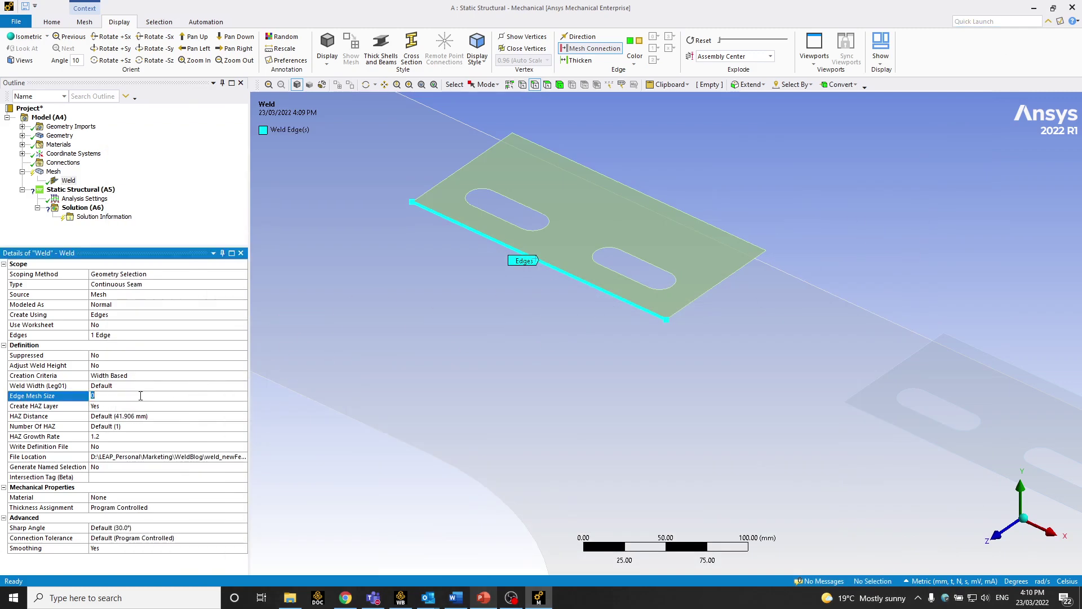
key(Return)
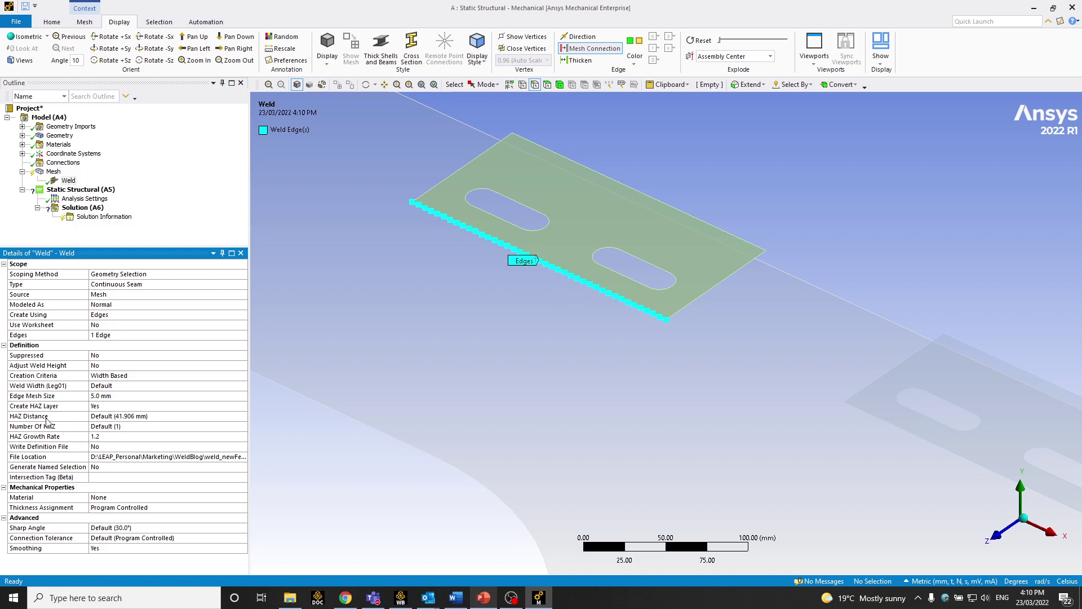
click(483, 597)
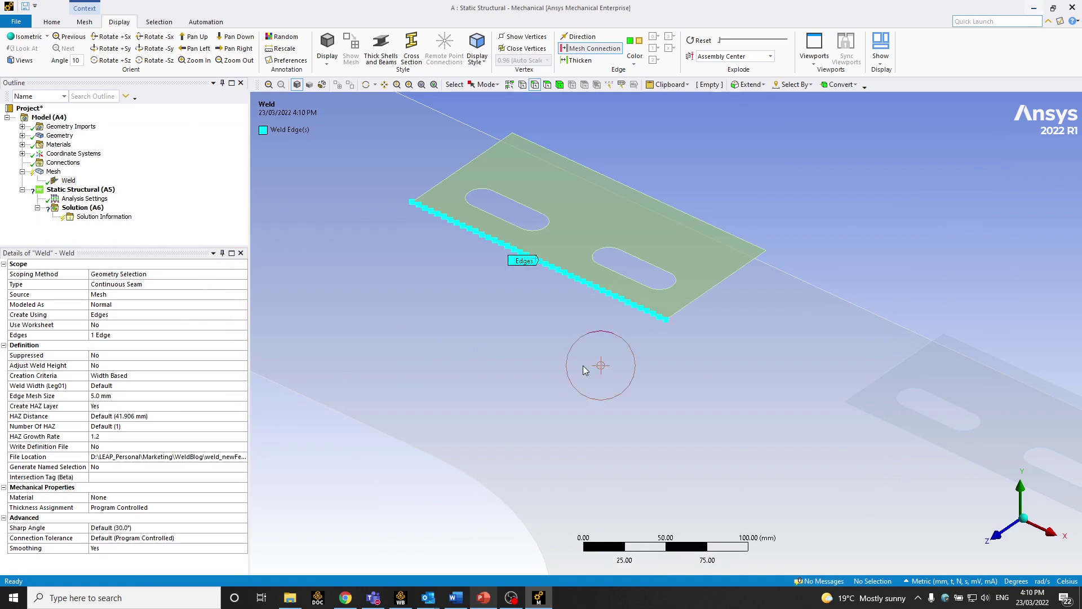
- Set the weld's HAZ Distance to 4 mm, Number Of HAZ to 3 and HAZ Growth Rate to 1.0
key(alt+Tab)
click(149, 416)
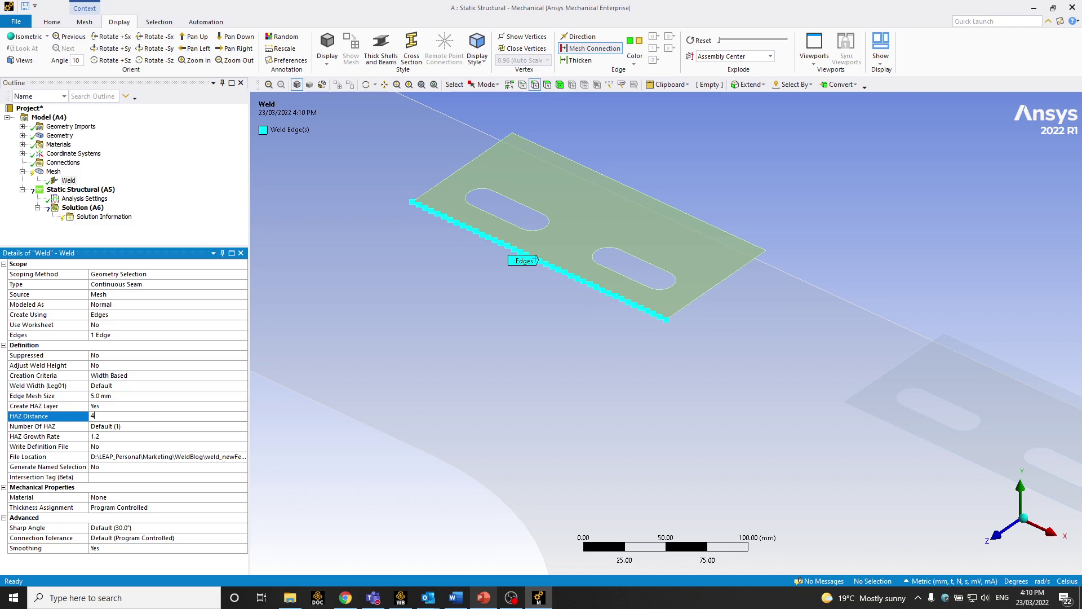
text(4)
key(Return)
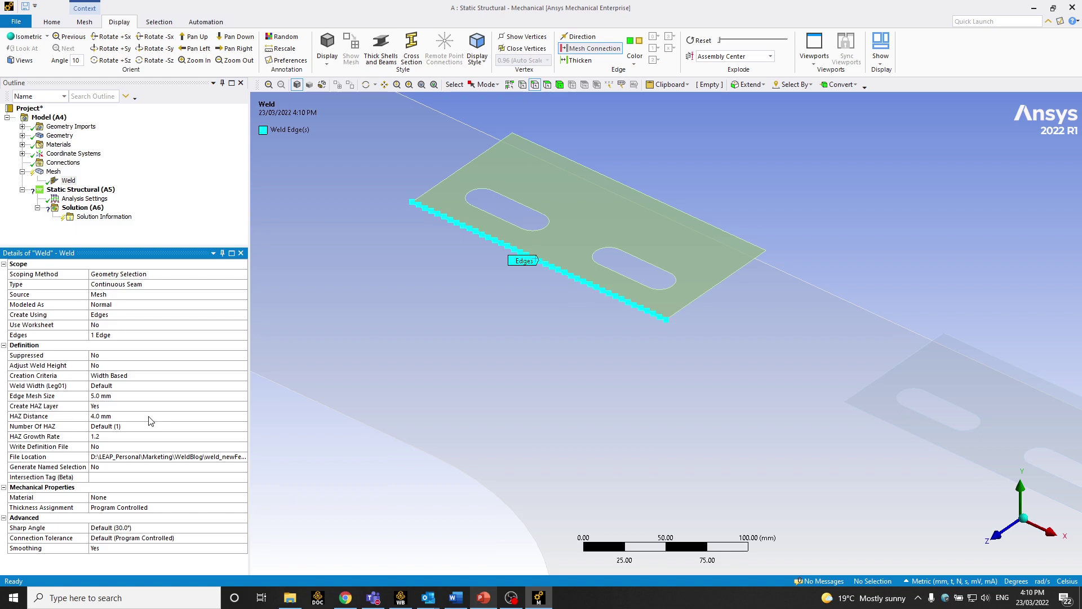
click(186, 426)
click(210, 428)
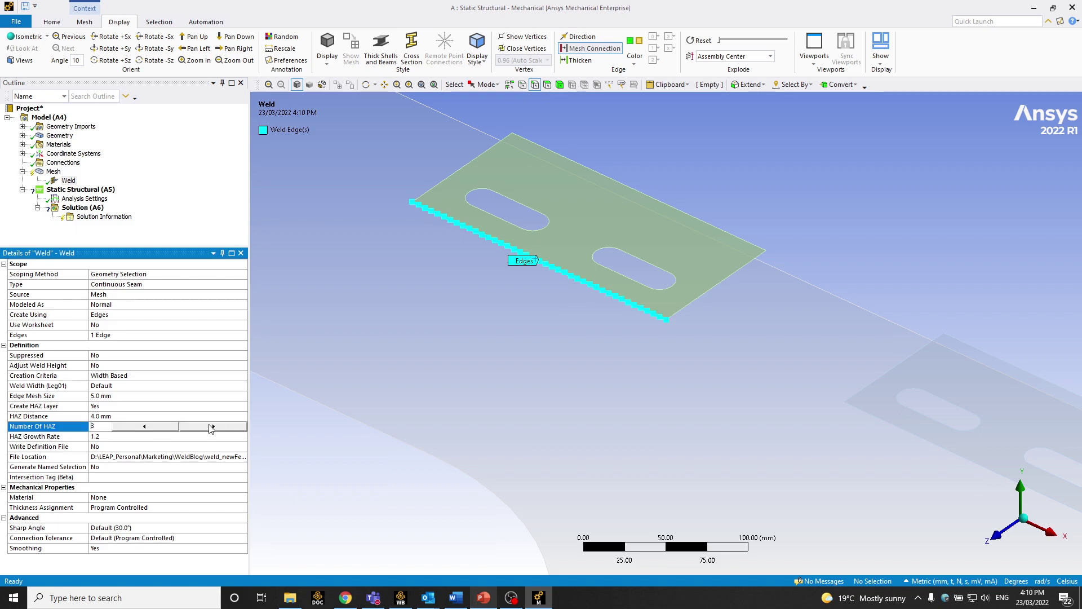
click(310, 453)
click(112, 437)
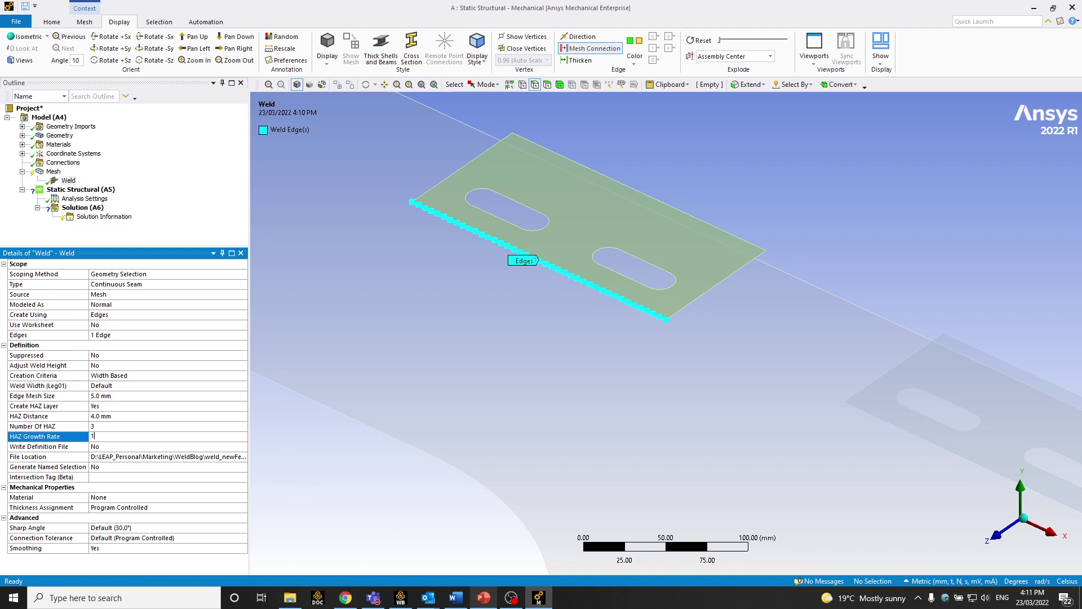
key(Return)
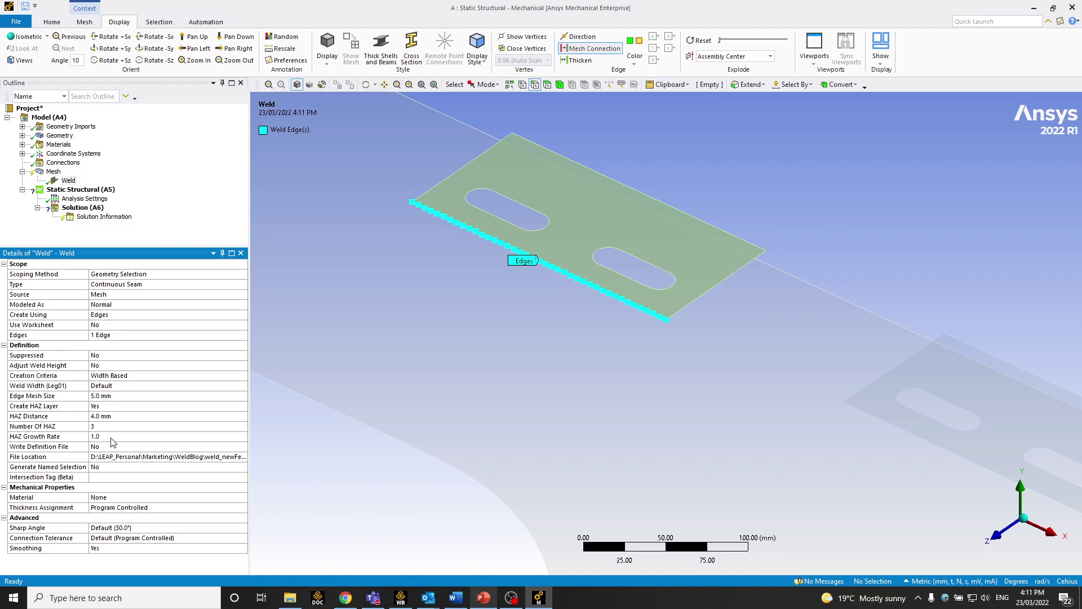
- Generate an initial mesh and rotate slightly to inspect the weld seam
right_click(53, 172)
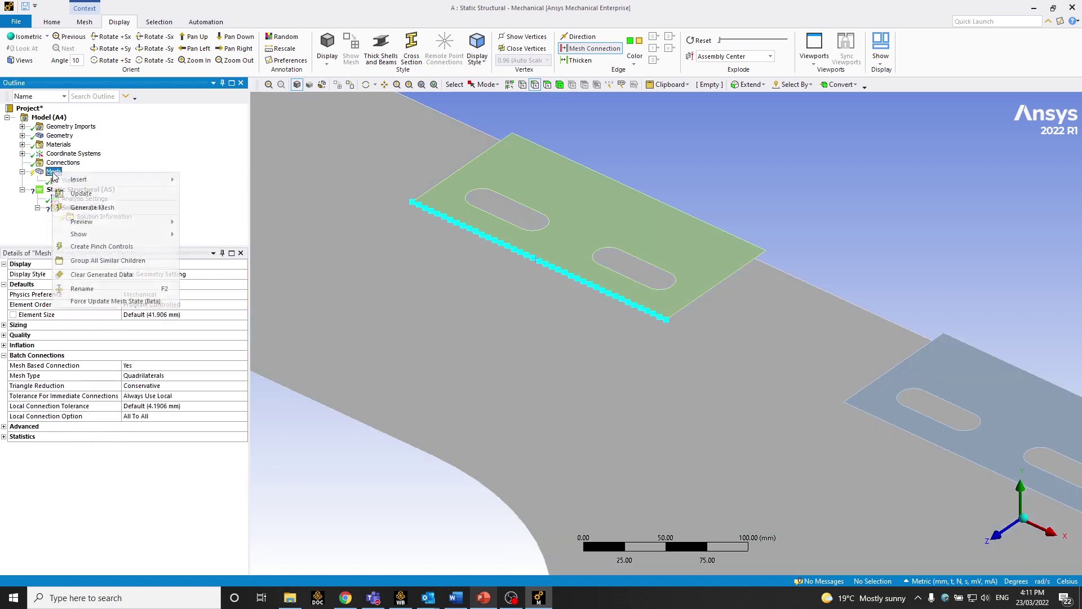
click(87, 208)
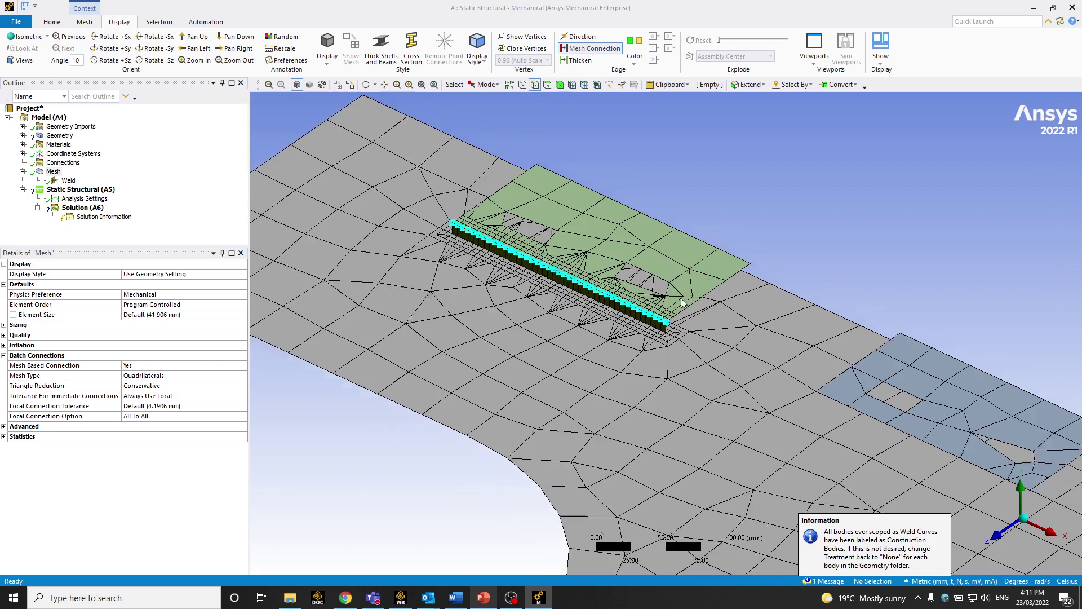
middle_drag(668, 288, 659, 272)
- Change the global Element Size to 5.0 mm and regenerate the mesh
click(53, 172)
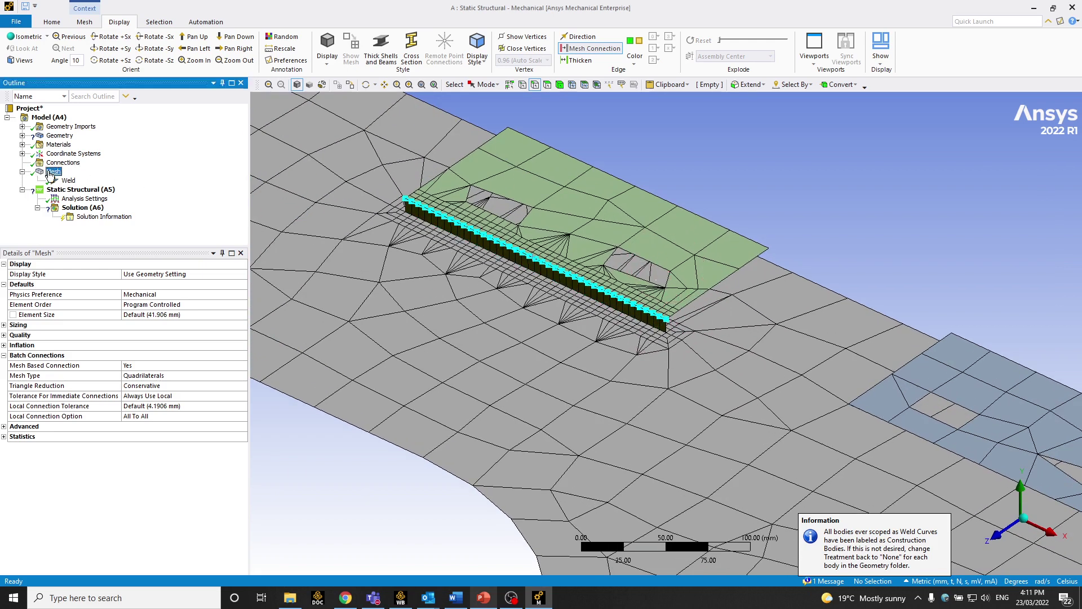
click(179, 314)
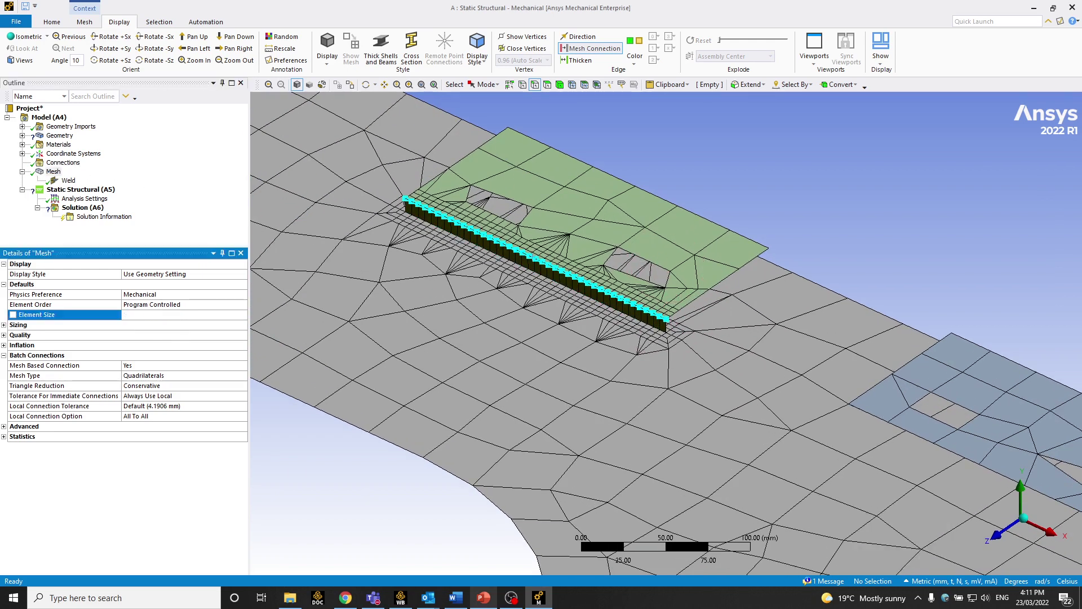
text(5)
key(Return)
right_click(66, 172)
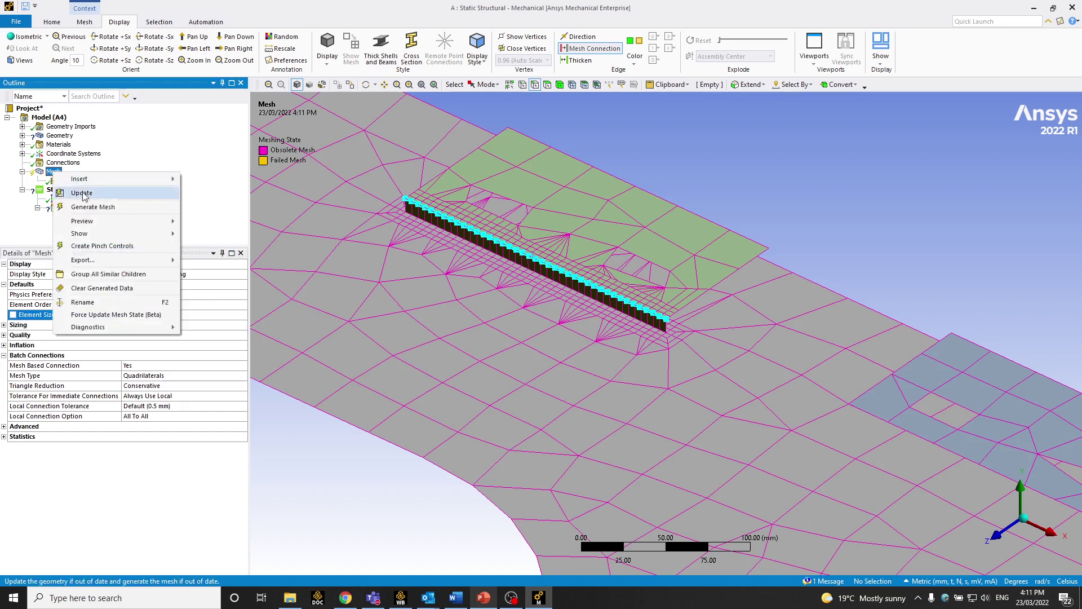
click(85, 205)
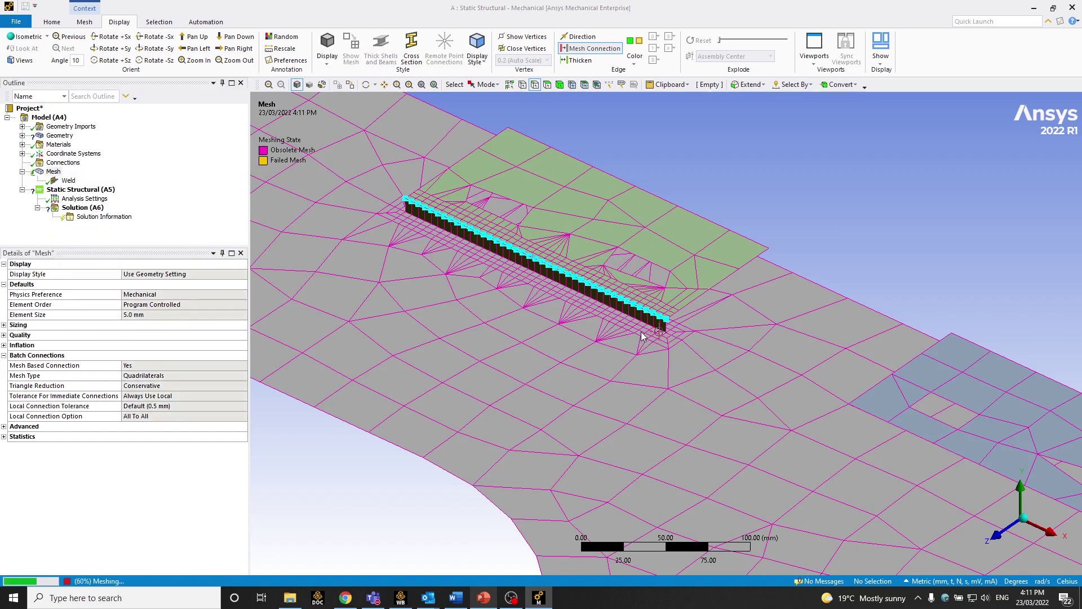
- Select the Weld object and turn on Show Mesh to display its seam and HAZ elements
scroll(656, 350, up, 5)
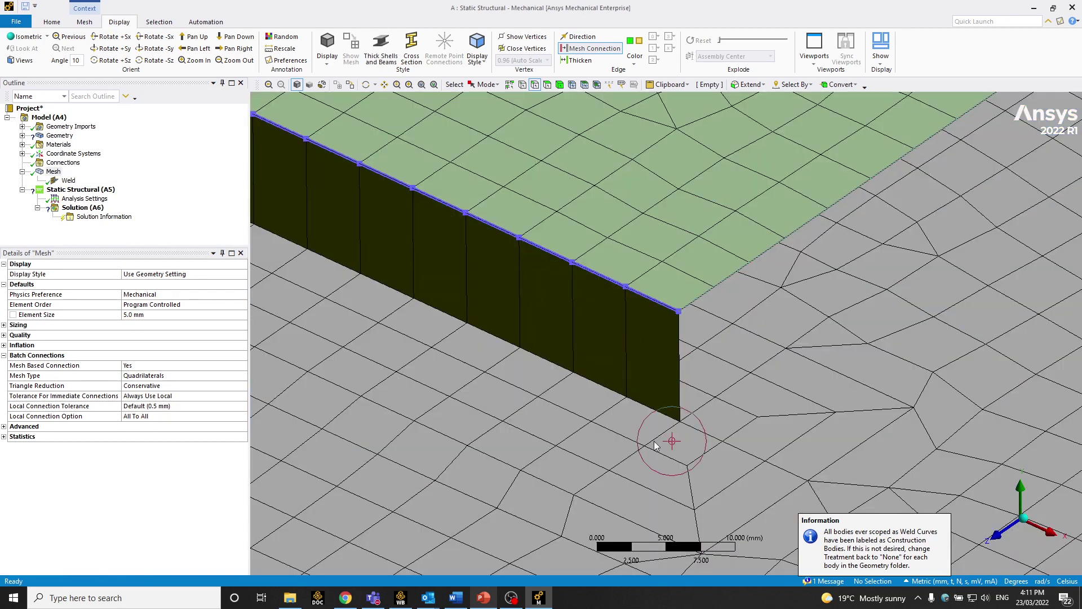
scroll(647, 396, down, 3)
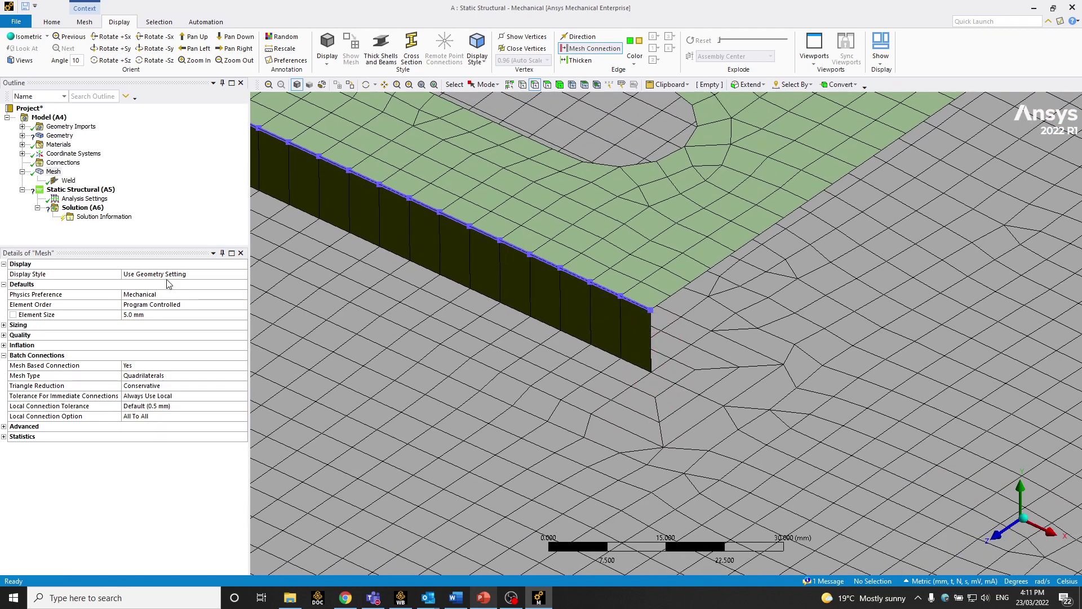
click(68, 180)
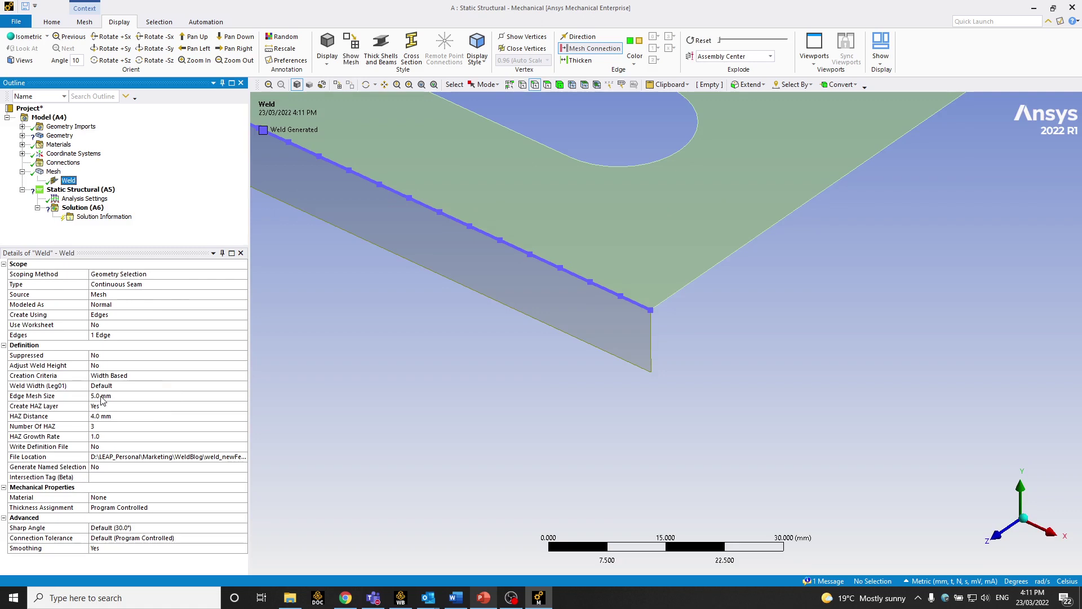
click(350, 48)
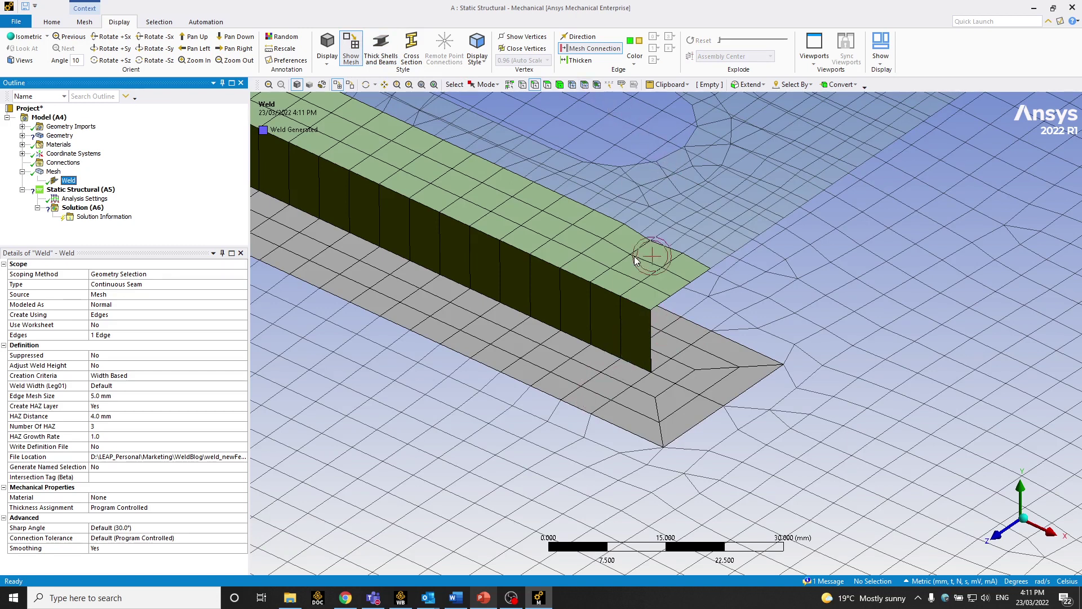
- Switch to node selection and measure the 5 mm weld element length between two nodes
click(572, 85)
click(651, 309)
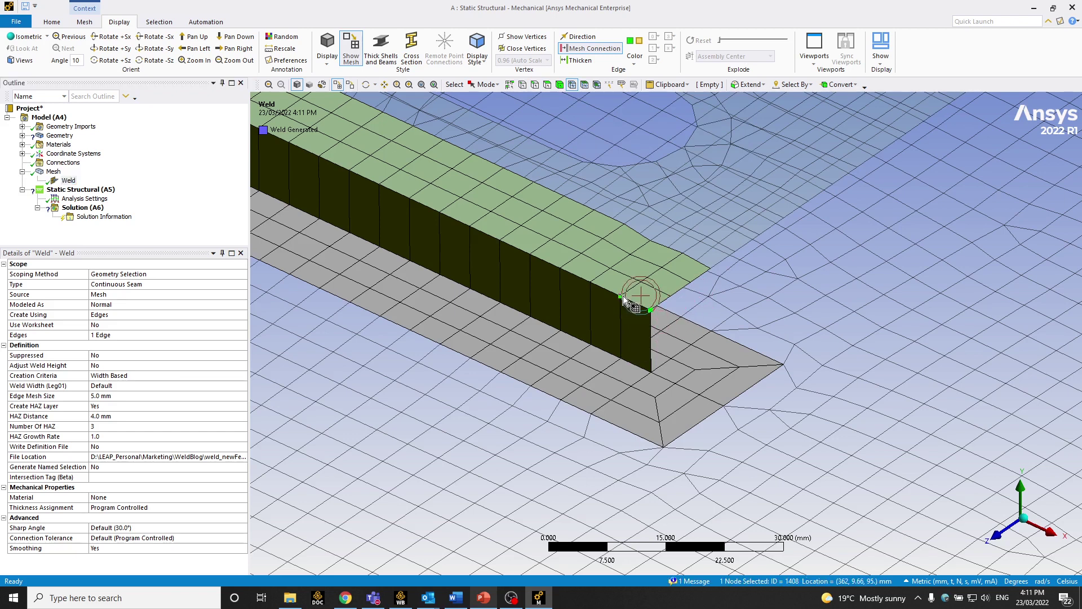
ctrl+click(620, 295)
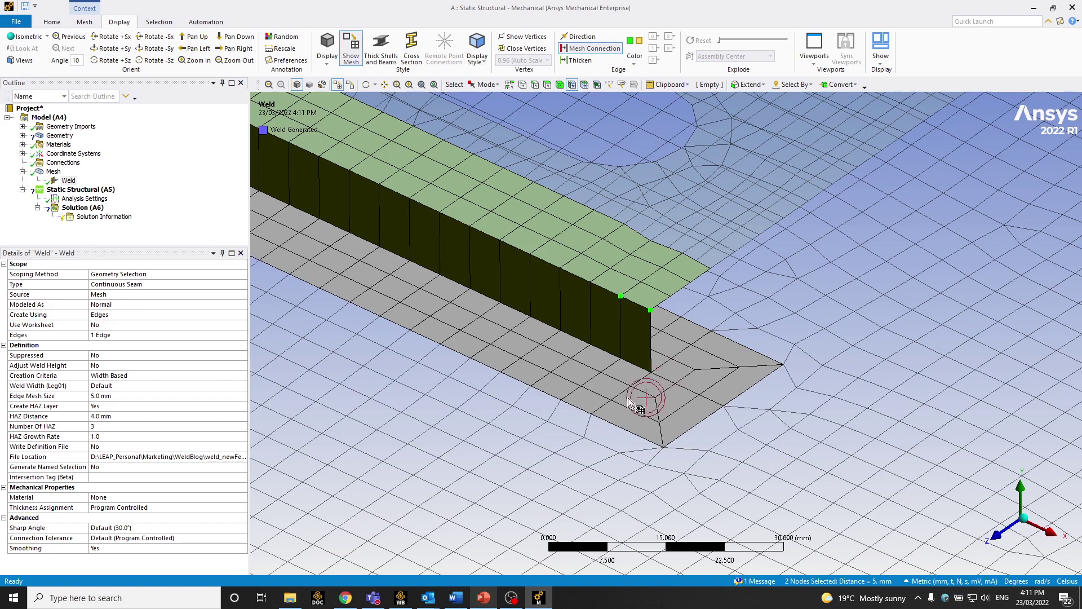
- Measure the 4 mm HAZ band width between two nodes at the HAZ edge
click(651, 372)
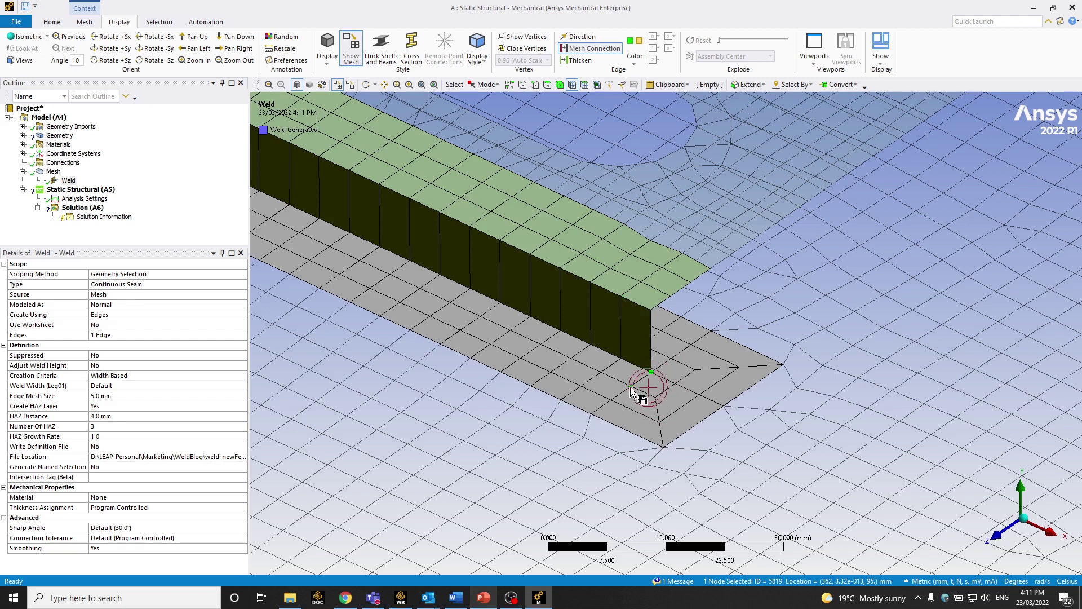
ctrl+click(631, 386)
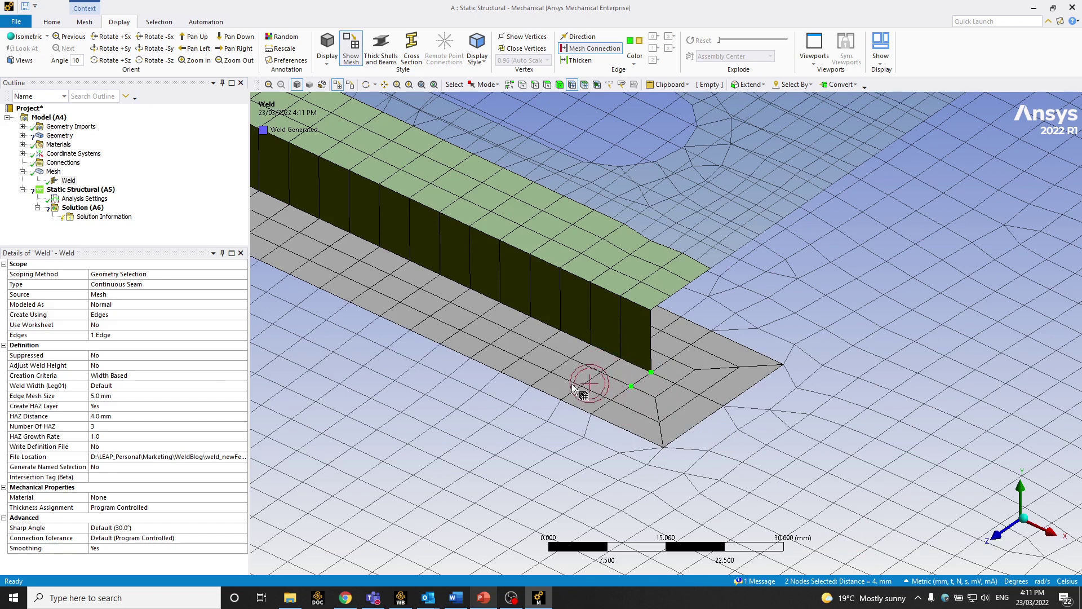
click(68, 180)
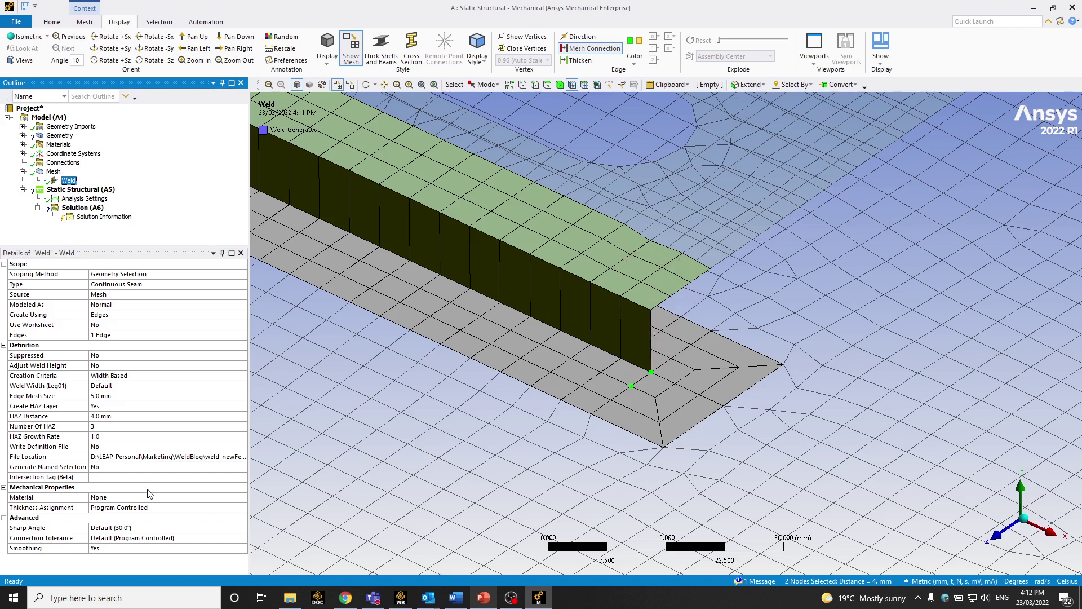
- Set the weld's Generate Named Selection to HAZ Layer 3 and regenerate the mesh
click(214, 466)
click(242, 468)
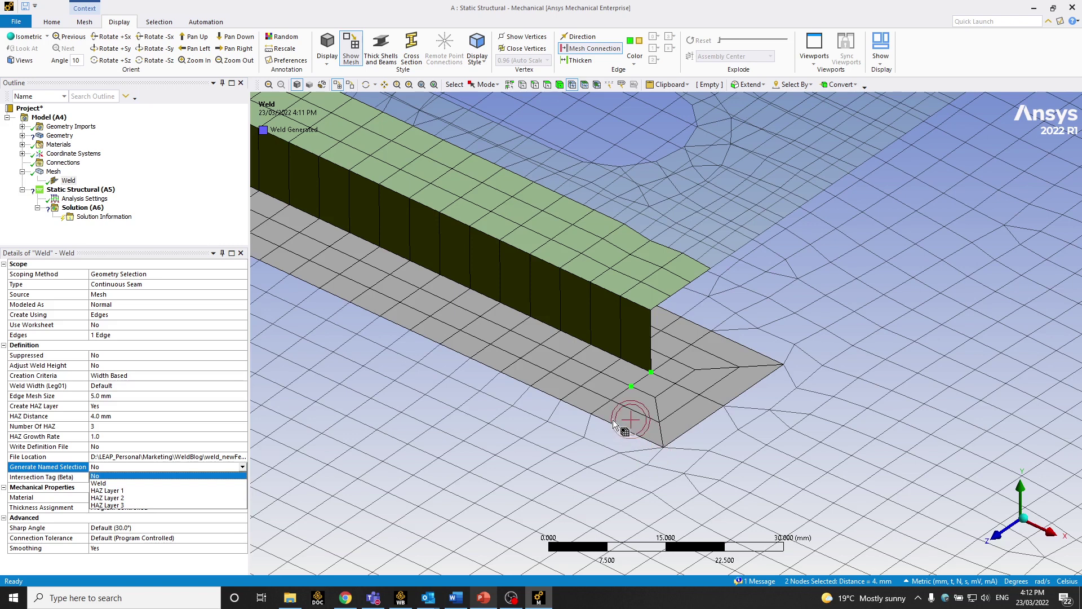
click(128, 506)
right_click(53, 171)
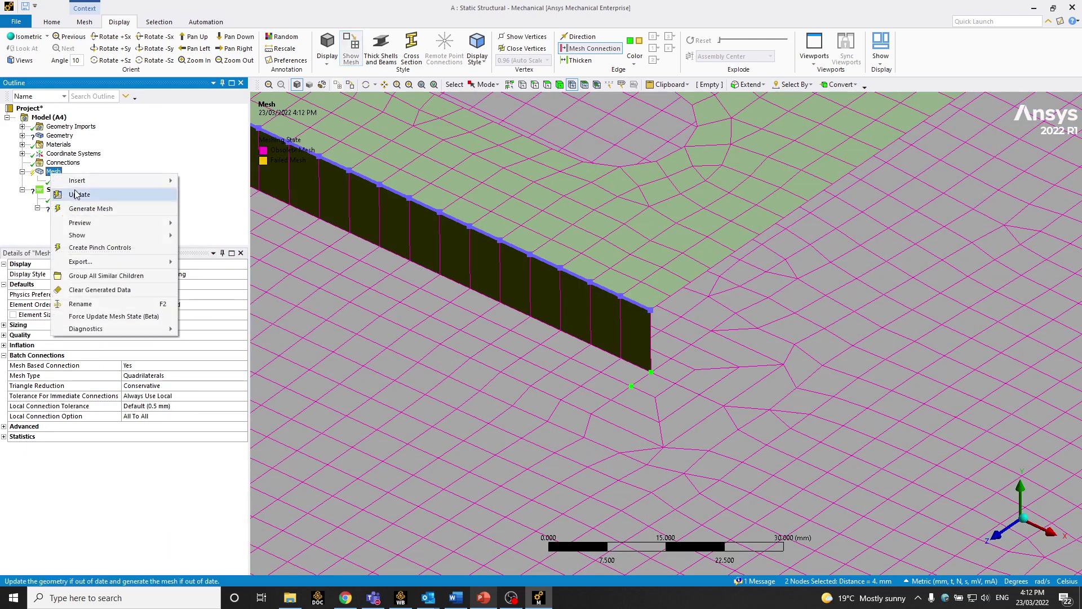
click(107, 210)
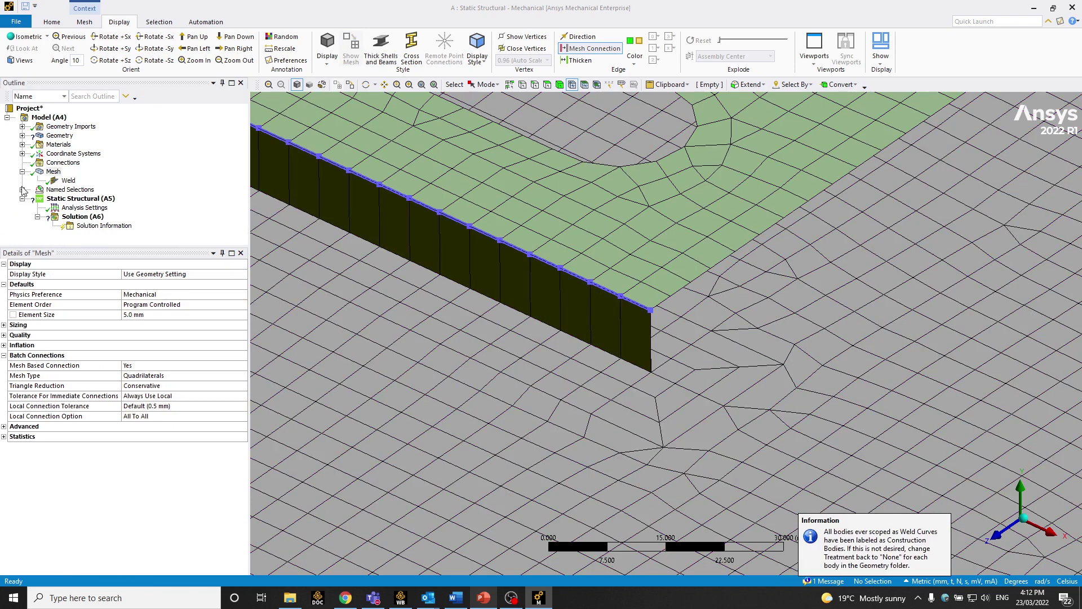
- Open the Weld:HAZ3 named selection and view its 128 outer HAZ elements without mesh lines
click(22, 190)
click(76, 199)
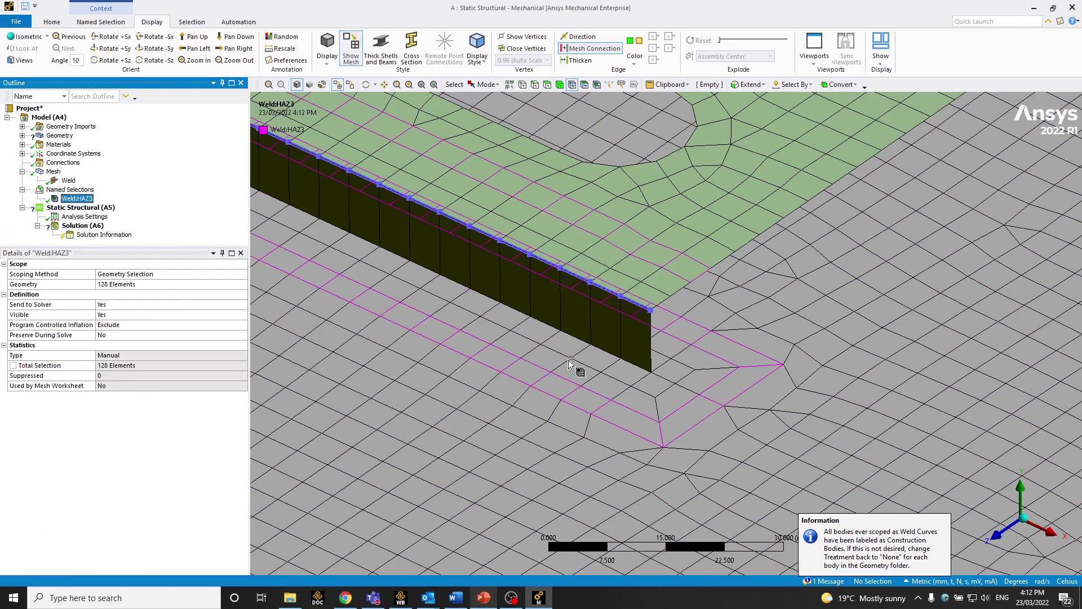
click(351, 50)
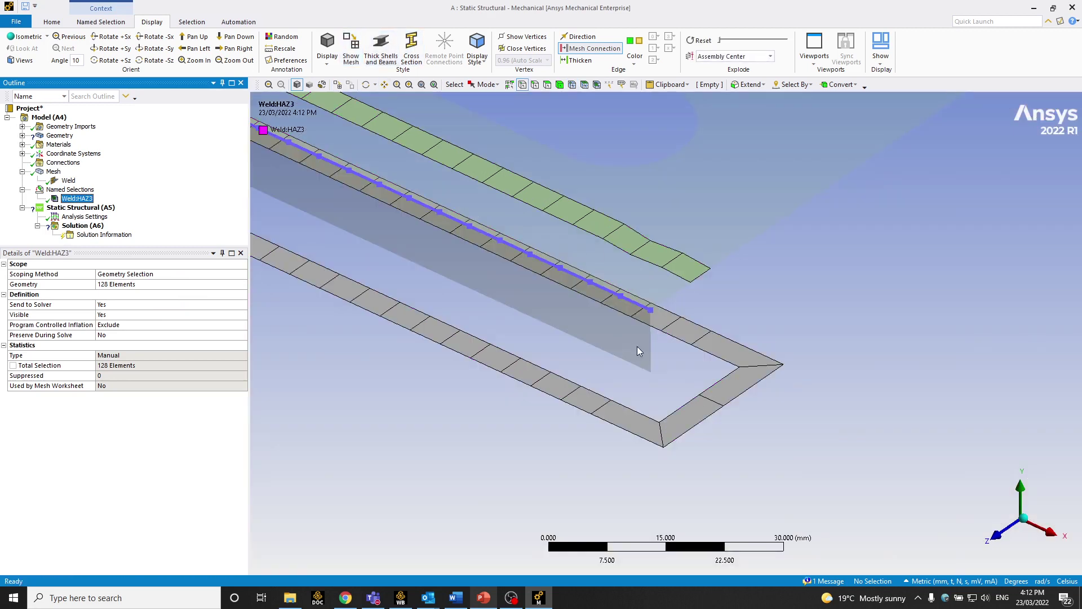
scroll(637, 350, down, 5)
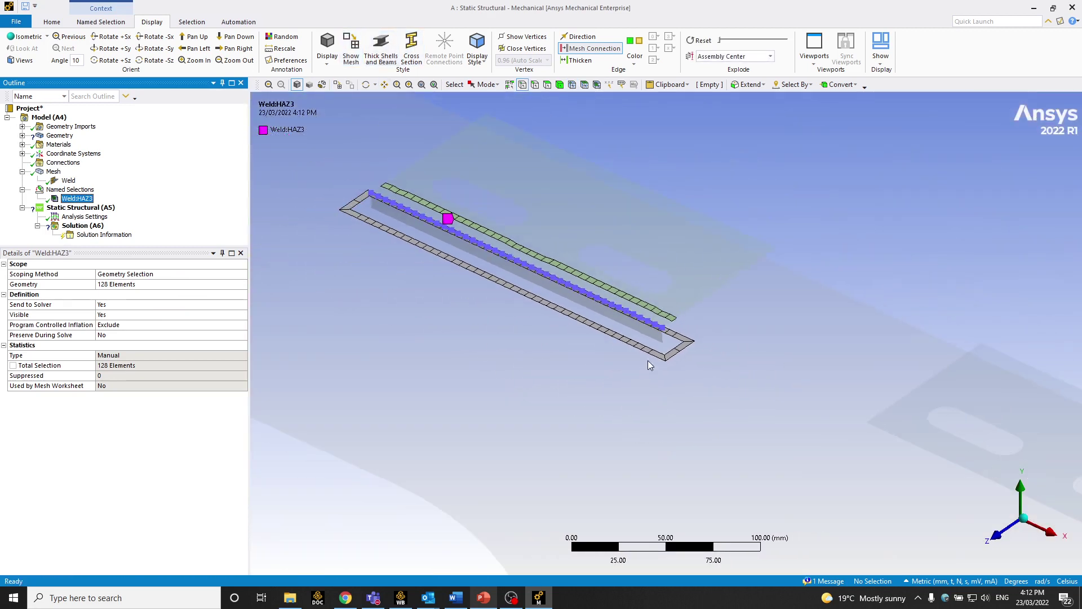
scroll(647, 360, up, 3)
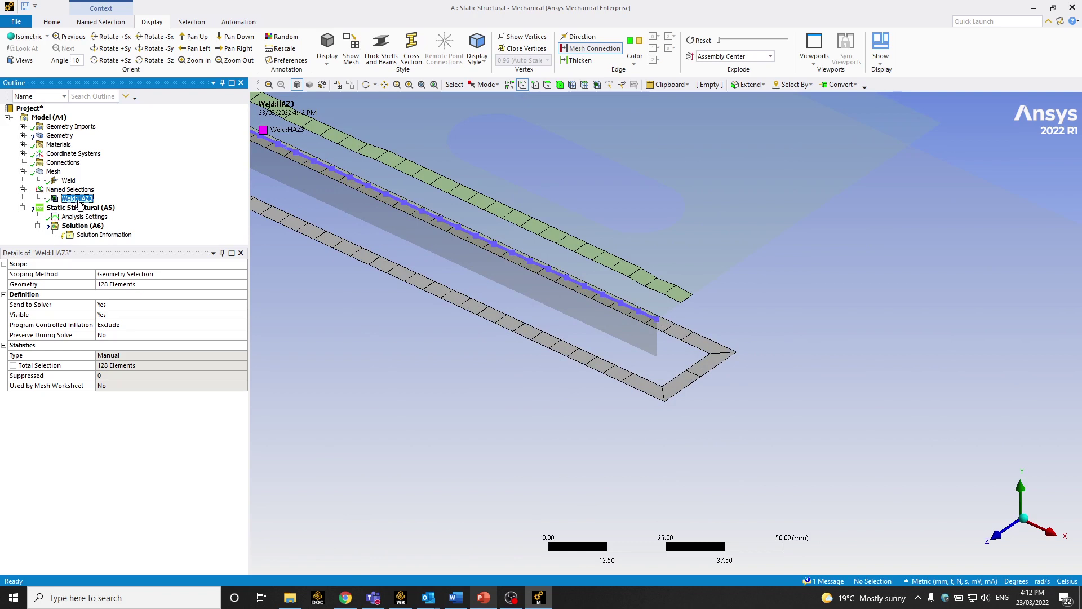
- Reselect the Weld, turn Show Mesh on, and frame the full seam with its HAZ band
click(68, 181)
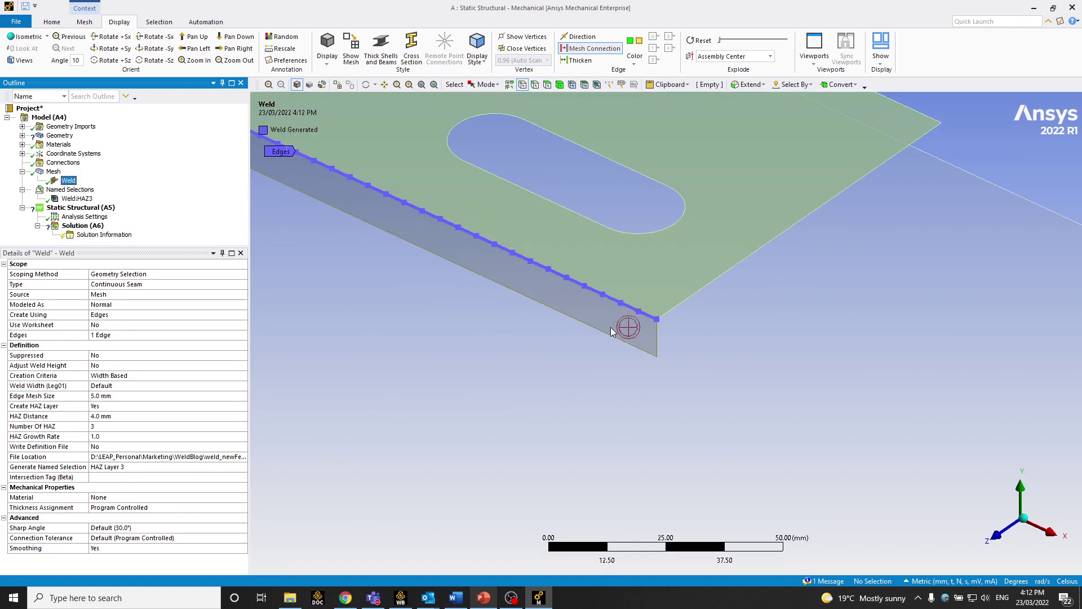
click(351, 50)
scroll(700, 354, down, 3)
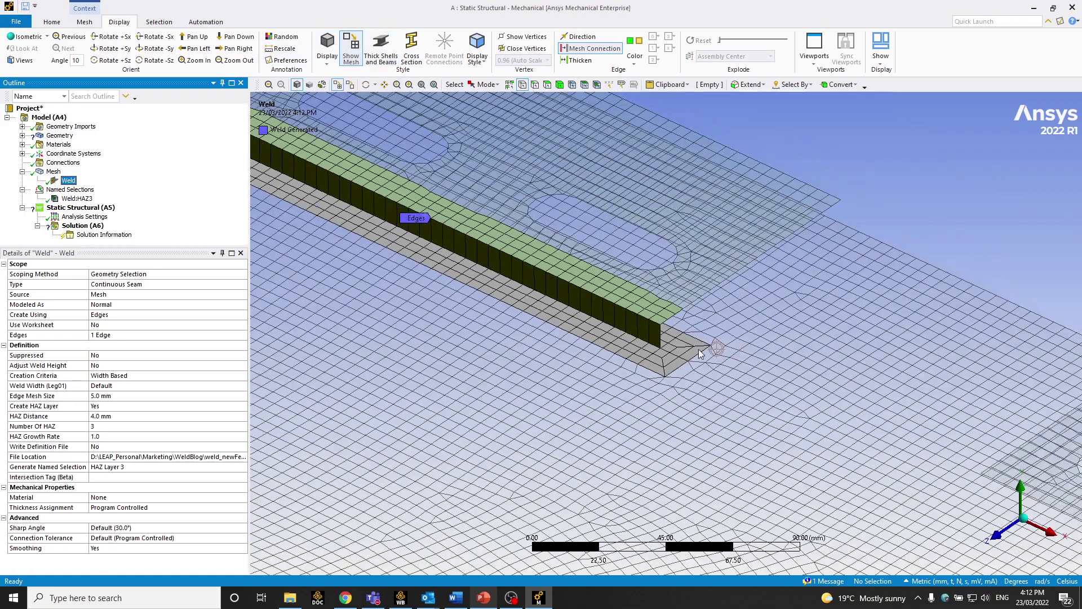
scroll(700, 354, down, 1)
scroll(683, 347, up, 3)
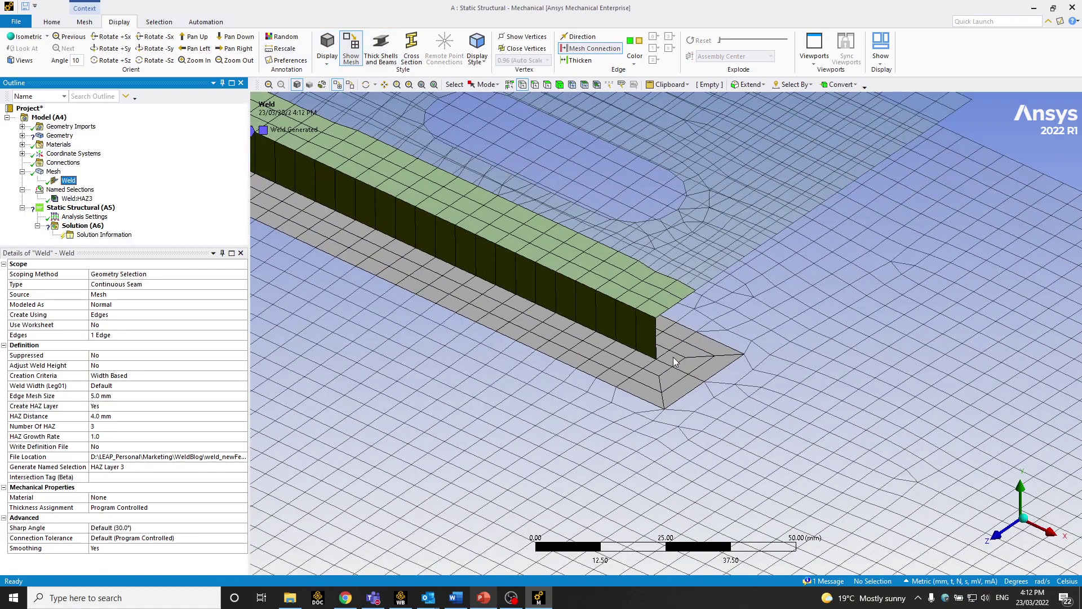
scroll(676, 362, down, 4)
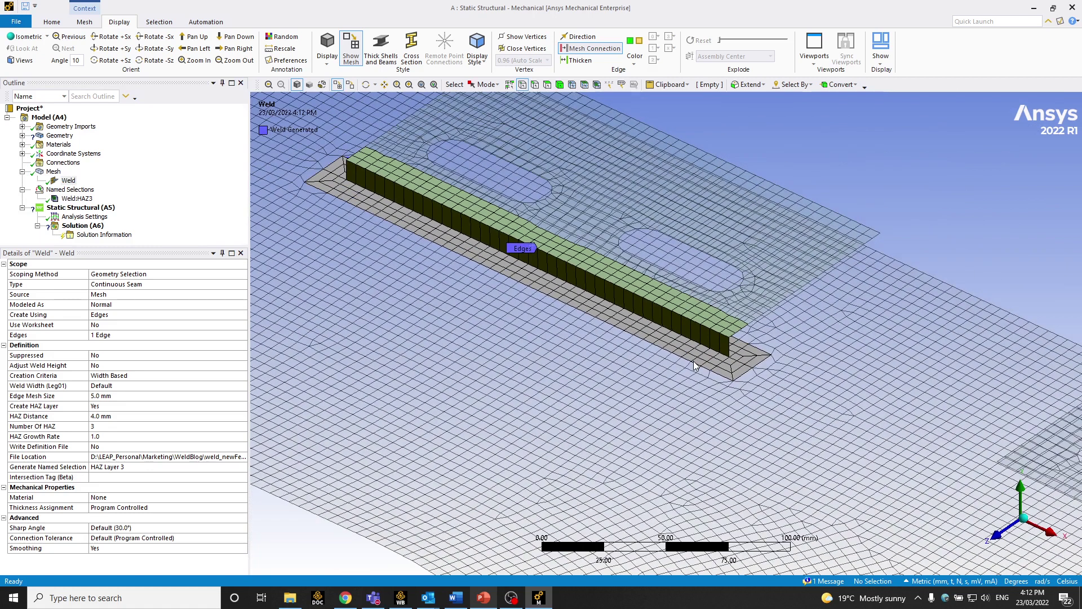
middle_drag(677, 341, 673, 359)
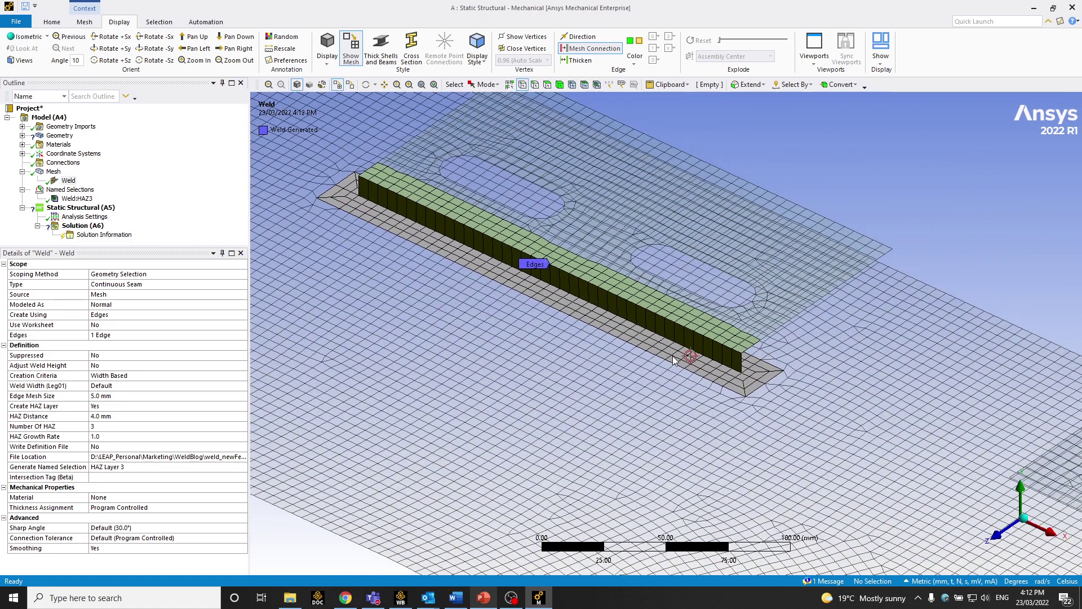